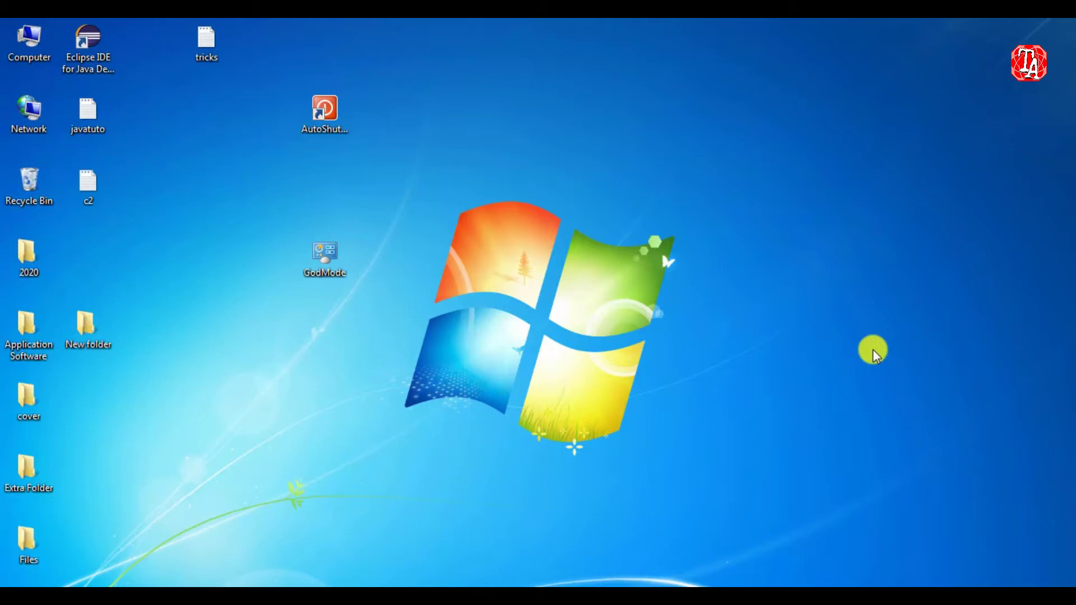
Cancel the scheduled shutdown by running the command "shutdown -a".
{"action": "left_click", "coordinate": [330, 115]}
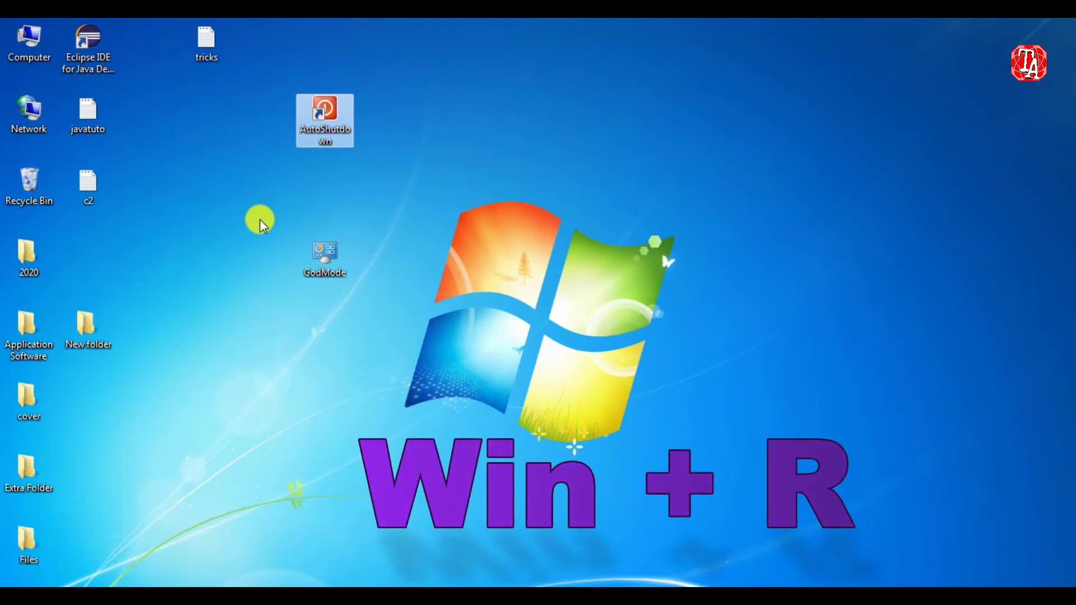
{"action": "key", "text": "super+r"}
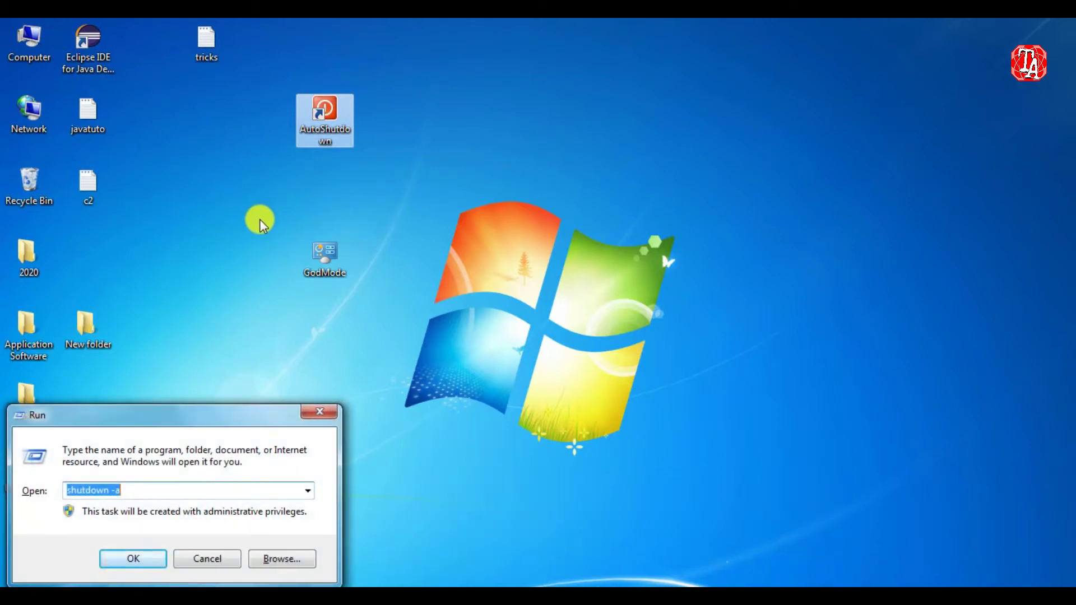
{"action": "key", "text": "End"}
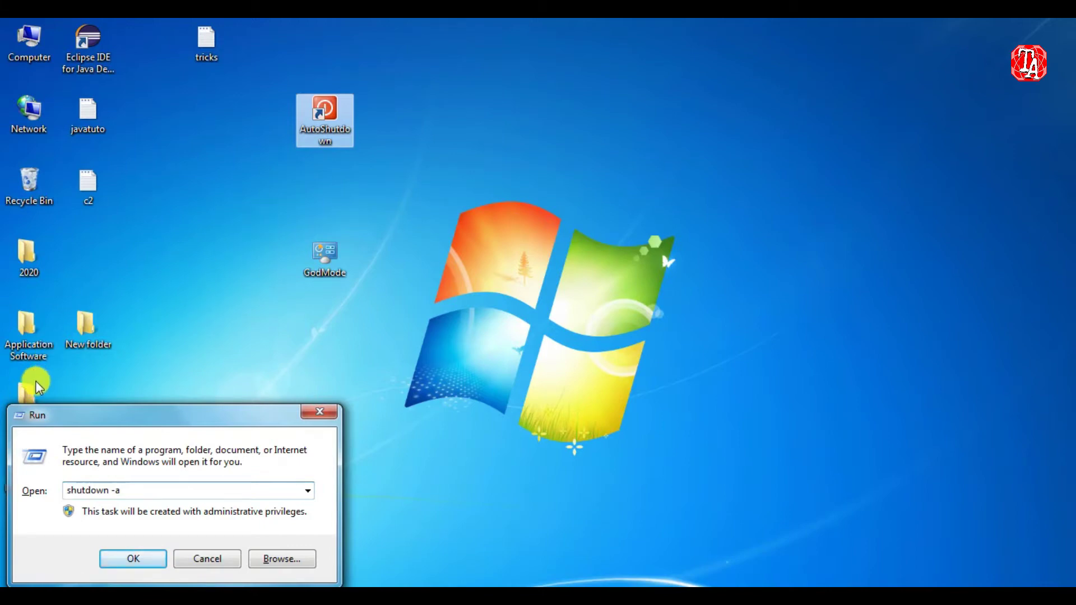
{"action": "left_click", "coordinate": [134, 559]}
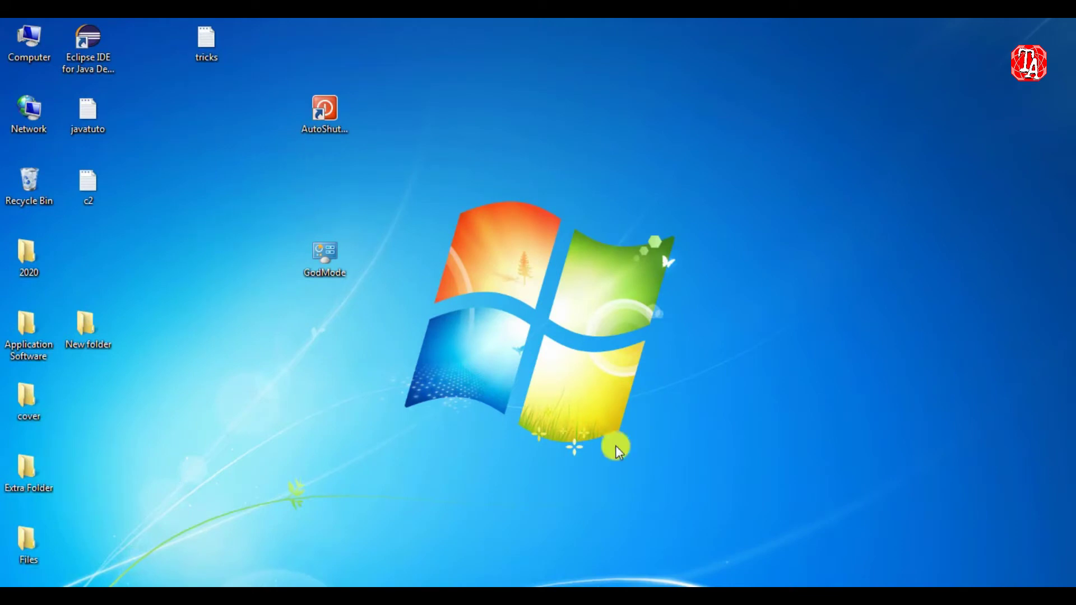
Delete the AutoShutdown shortcut from the desktop and start creating a new desktop shortcut.
{"action": "left_click", "coordinate": [325, 120]}
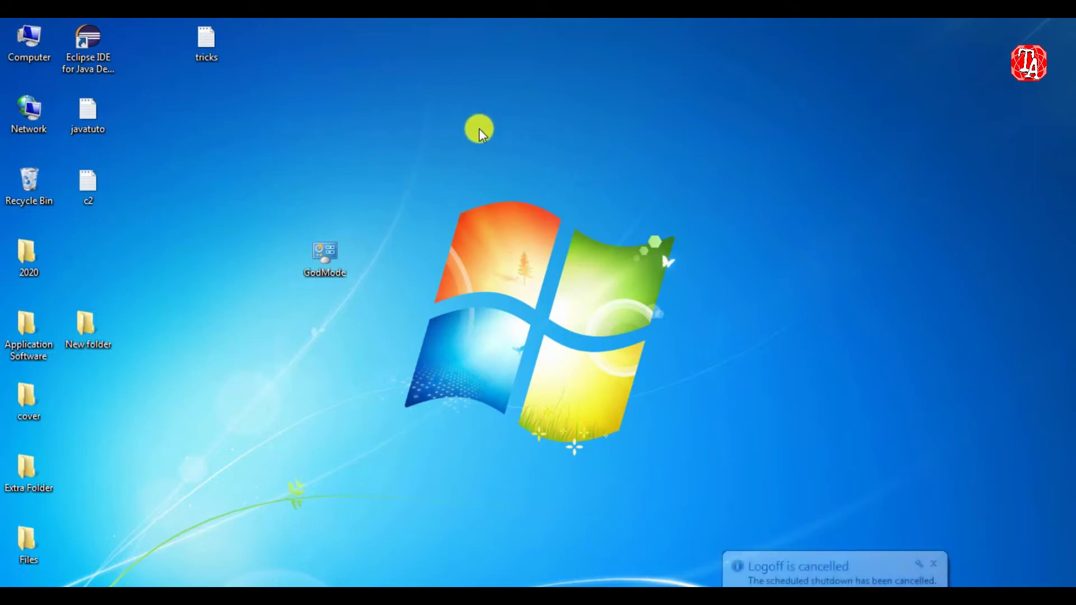
{"action": "right_click", "coordinate": [486, 142]}
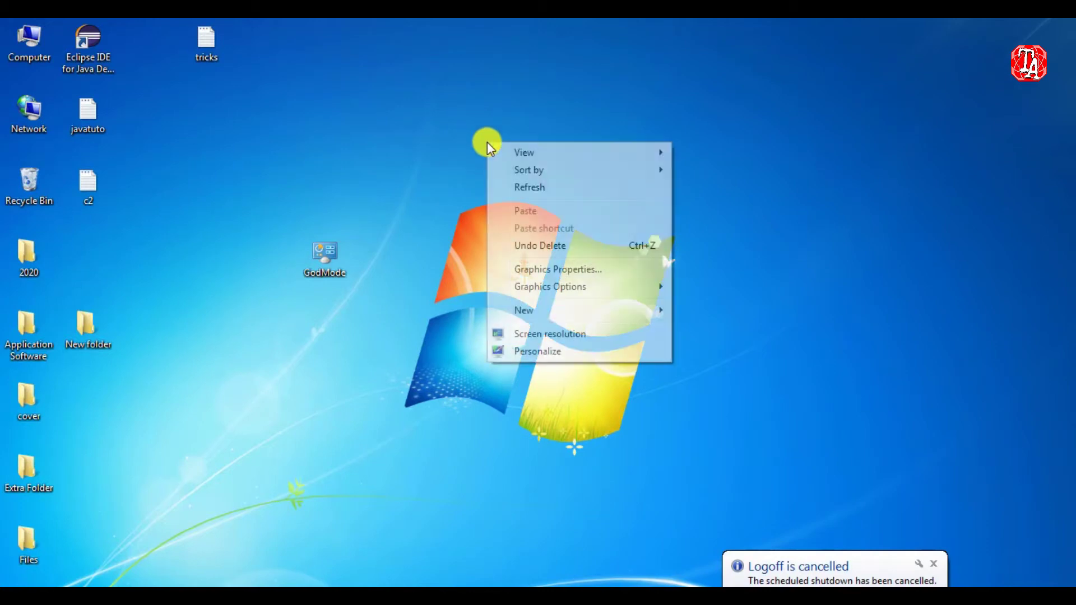
{"action": "mouse_move", "coordinate": [552, 314]}
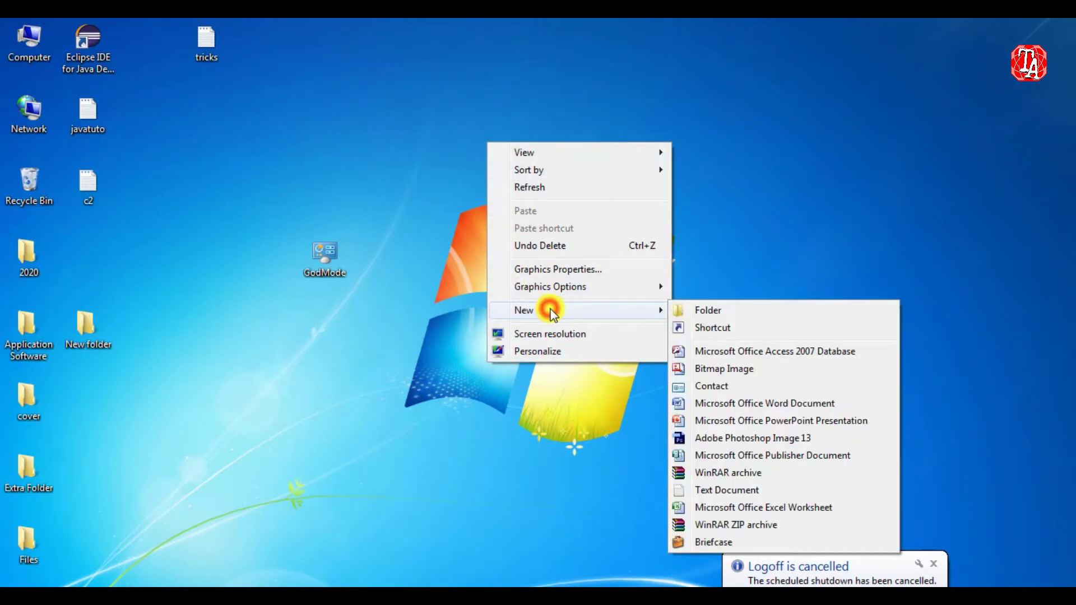
{"action": "left_click", "coordinate": [714, 331]}
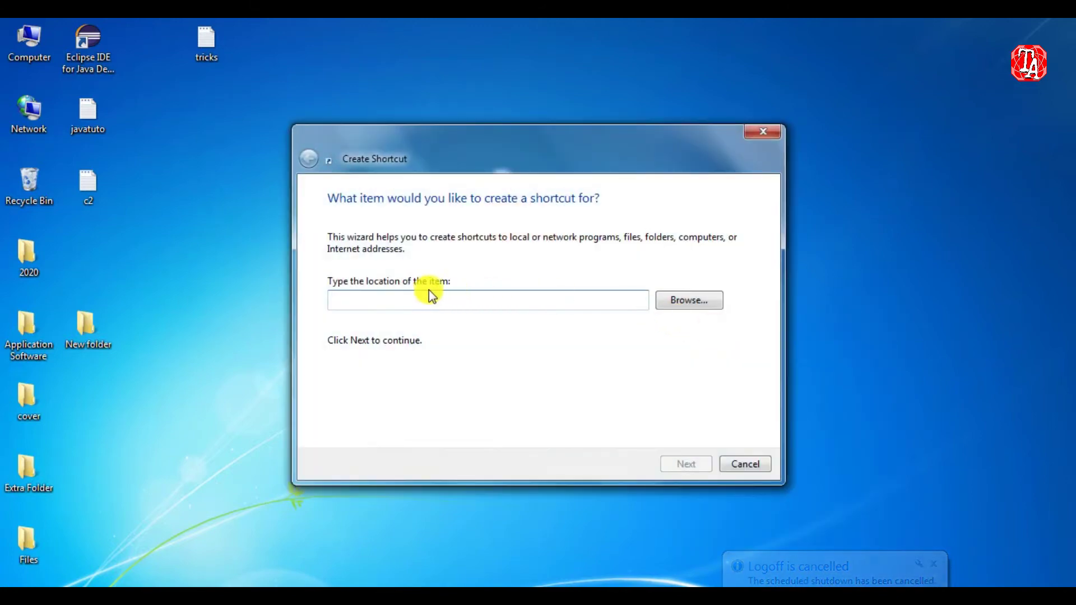
{"action": "left_click", "coordinate": [424, 297]}
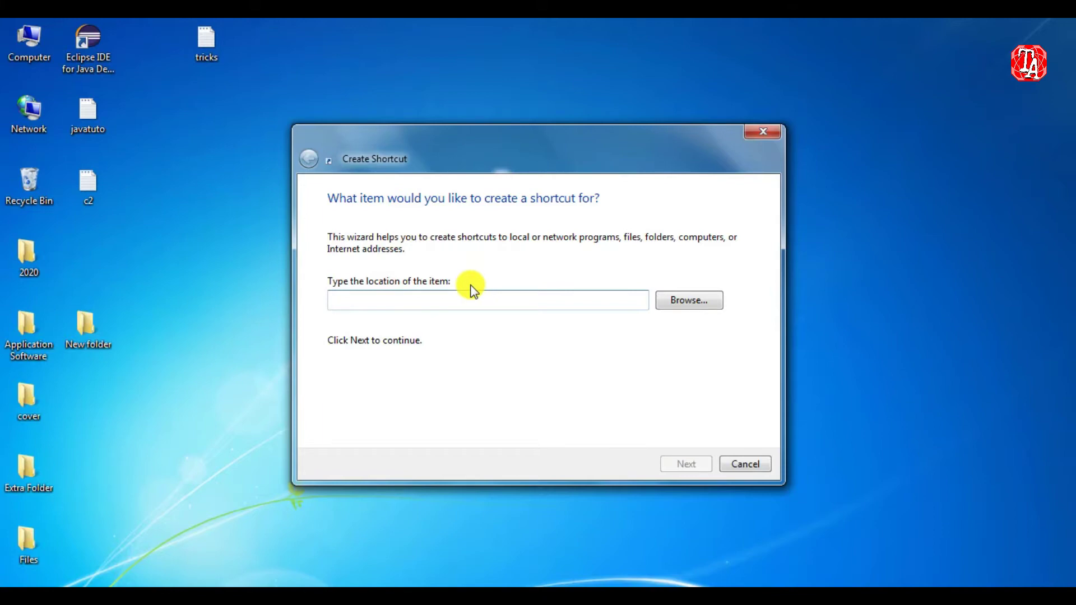
Create the shortcut for "shutdown -s -t 3600" under the name shutdown and move it above the GodMode icon.
{"action": "type", "text": "shu"}
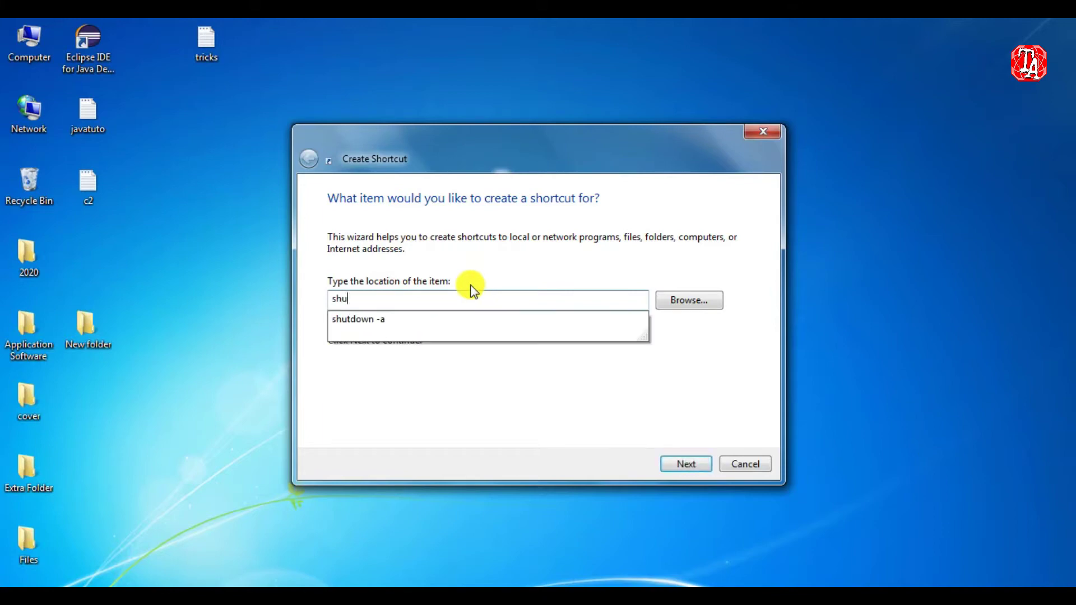
{"action": "key", "text": "Down"}
{"action": "key", "text": "BackSpace"}
{"action": "key", "text": "BackSpace"}
{"action": "key", "text": "BackSpace"}
{"action": "type", "text": "-s"}
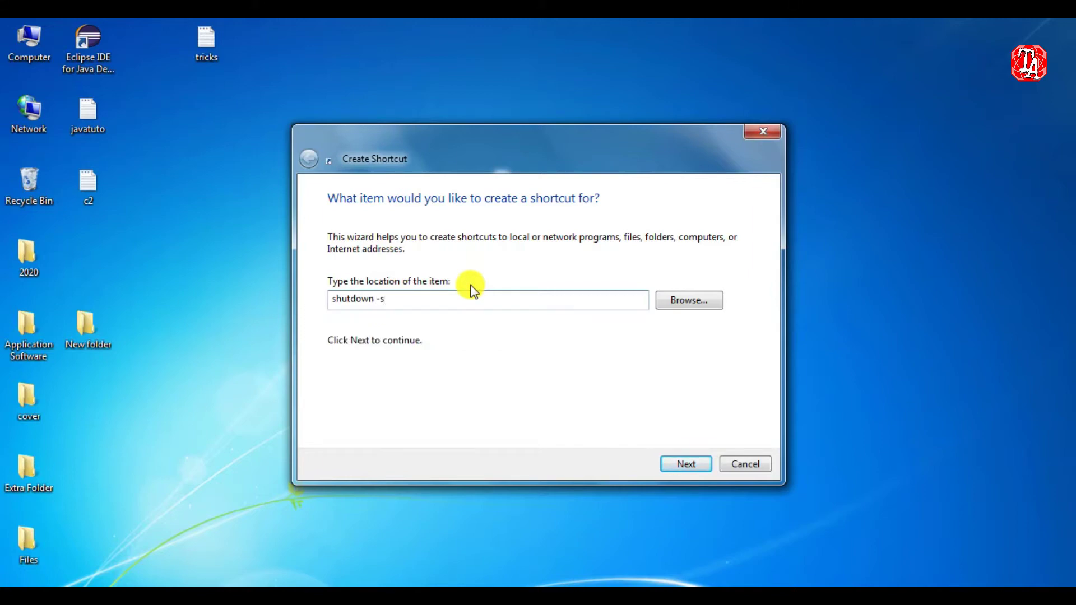
{"action": "type", "text": " -t"}
{"action": "type", "text": "3600"}
{"action": "left_click", "coordinate": [680, 463]}
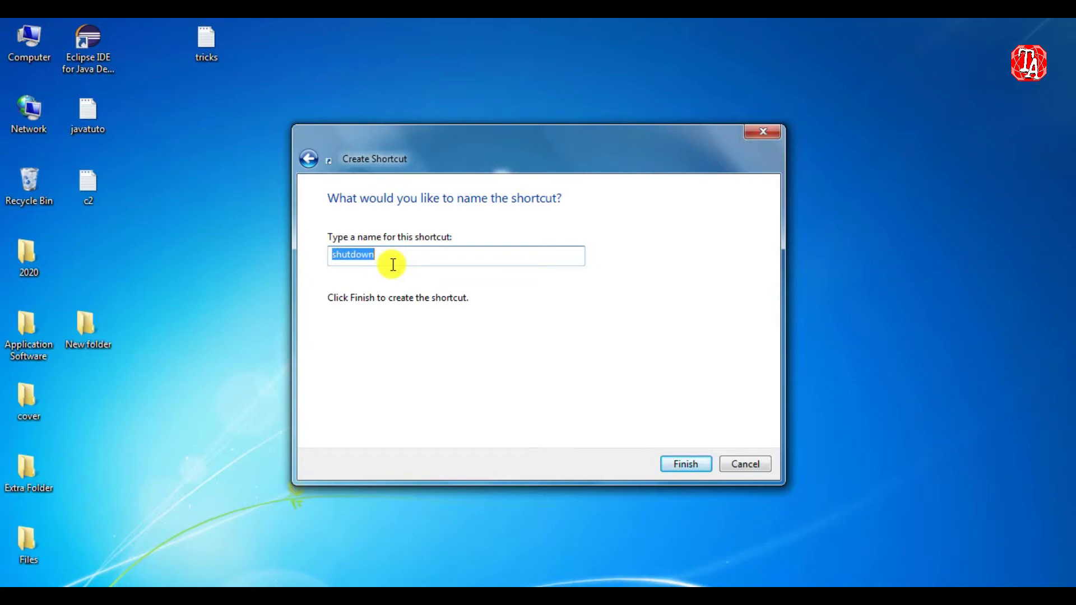
{"action": "left_click", "coordinate": [697, 462]}
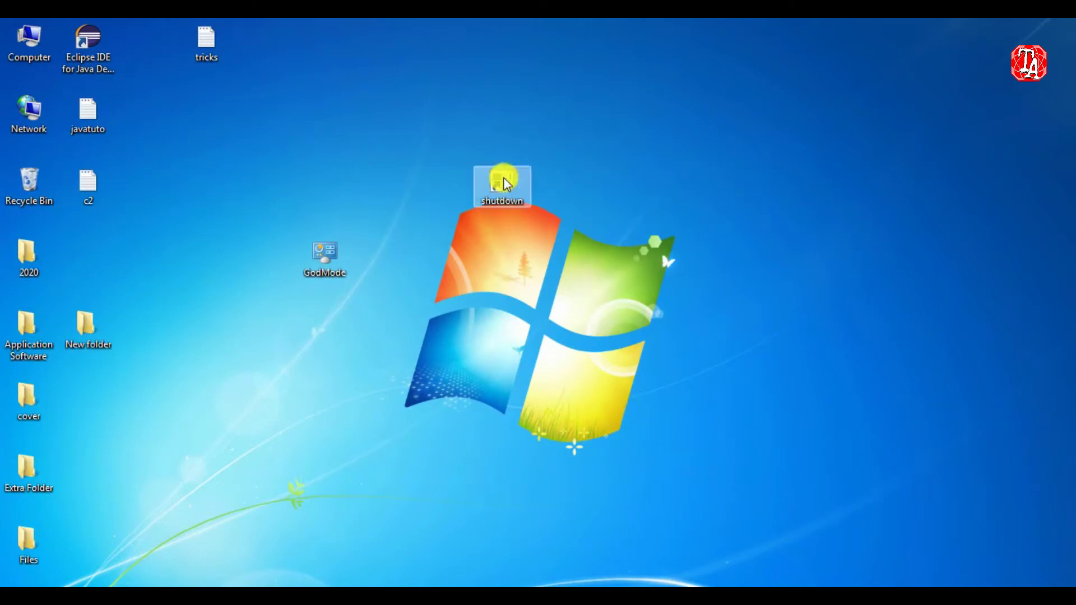
{"action": "left_click_drag", "start_coordinate": [506, 200], "coordinate": [405, 107]}
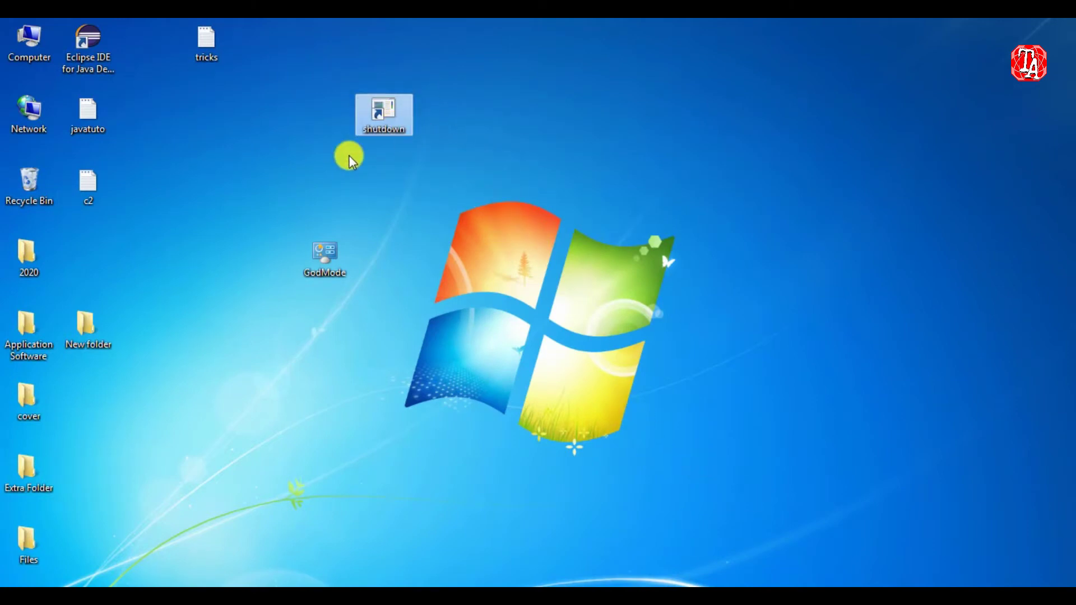
Change the shutdown shortcut's icon to the red power symbol from the SHELL32 icon list.
{"action": "right_click", "coordinate": [382, 119]}
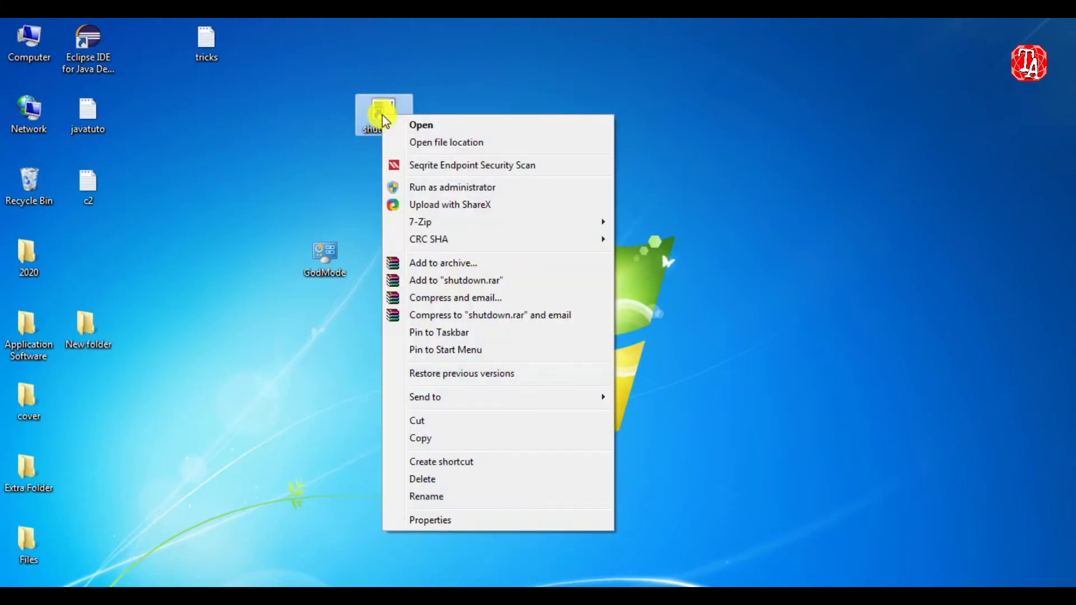
{"action": "left_click", "coordinate": [442, 518]}
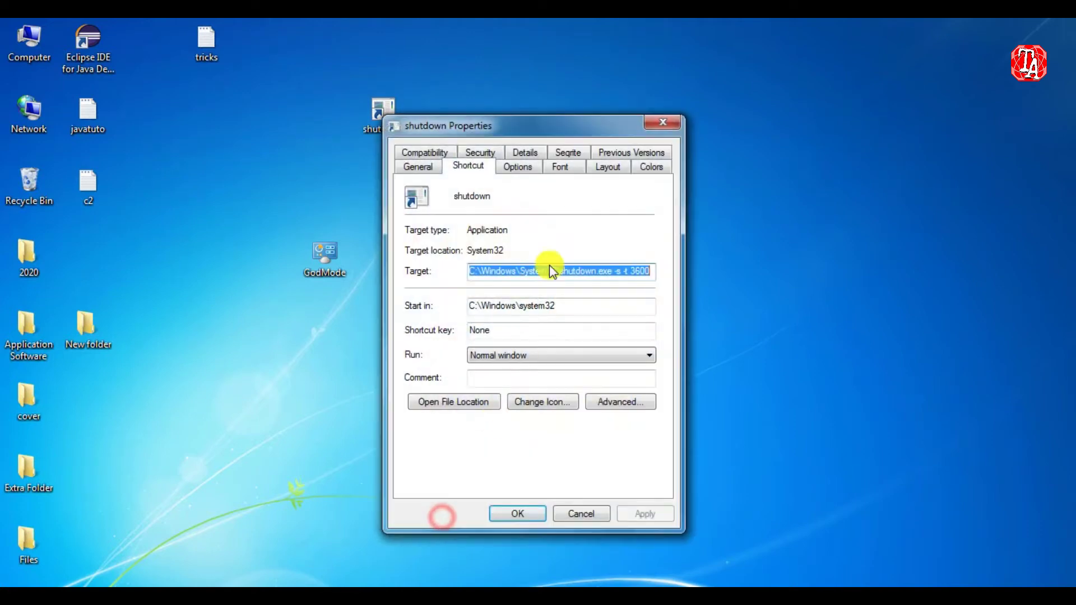
{"action": "left_click_drag", "start_coordinate": [539, 122], "coordinate": [554, 38]}
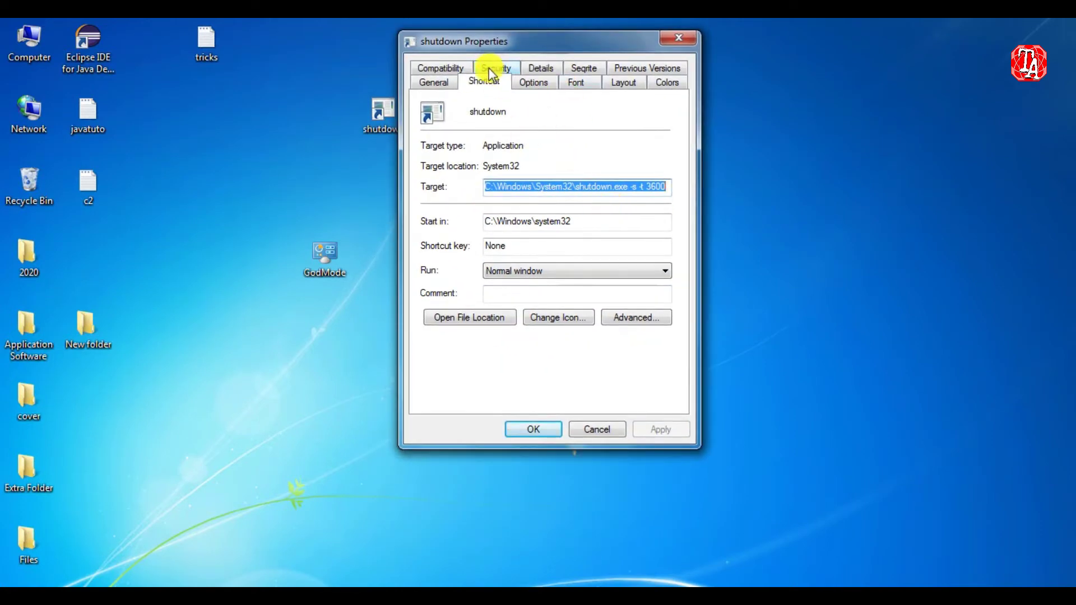
{"action": "left_click", "coordinate": [480, 83]}
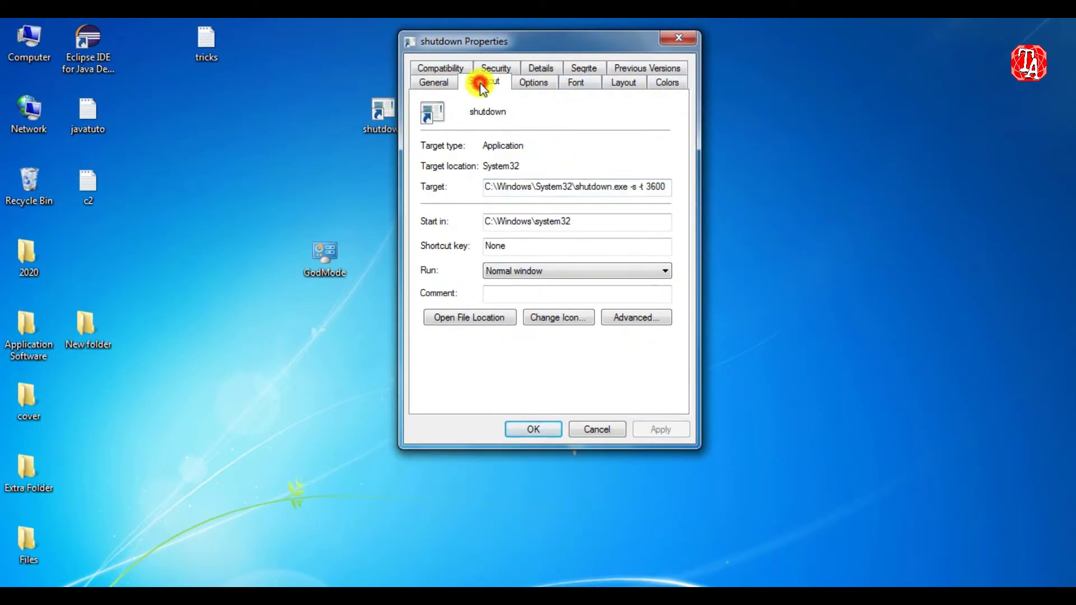
{"action": "left_click", "coordinate": [556, 319]}
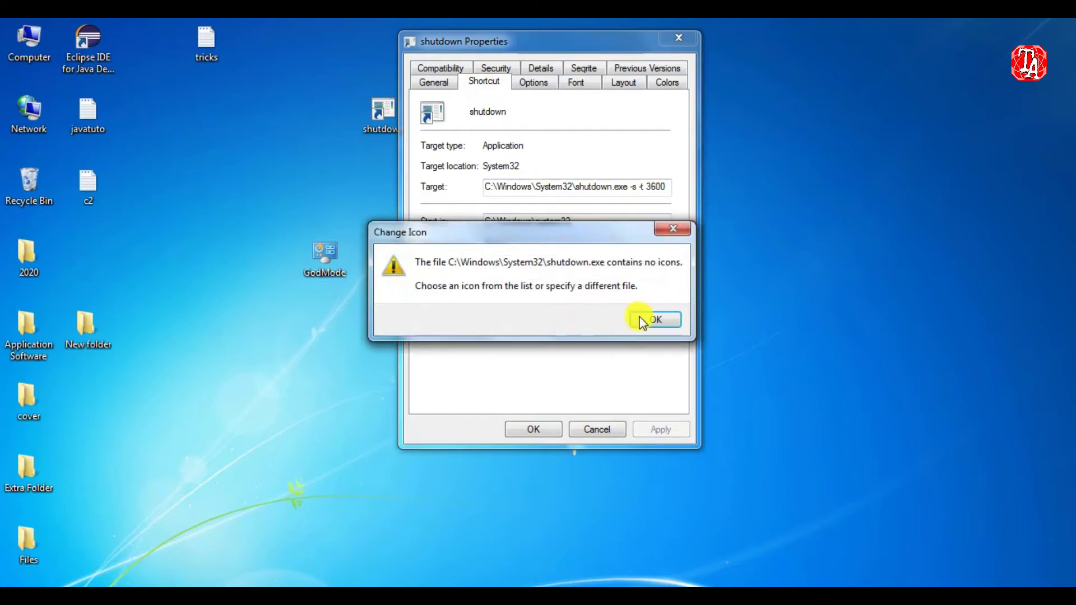
{"action": "left_click", "coordinate": [644, 318]}
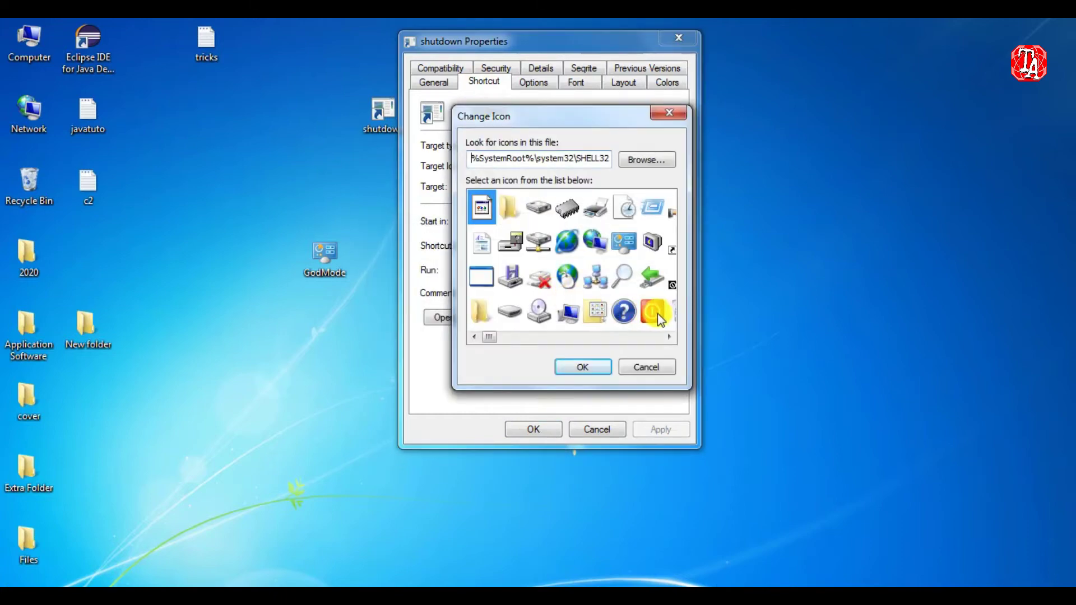
{"action": "left_click", "coordinate": [652, 315]}
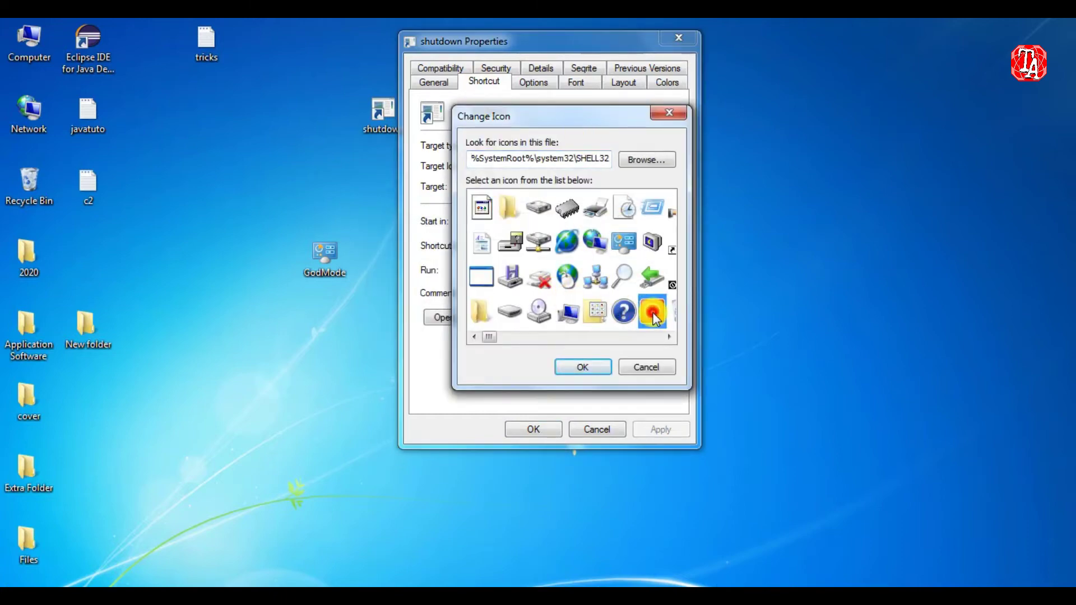
{"action": "left_click", "coordinate": [586, 367]}
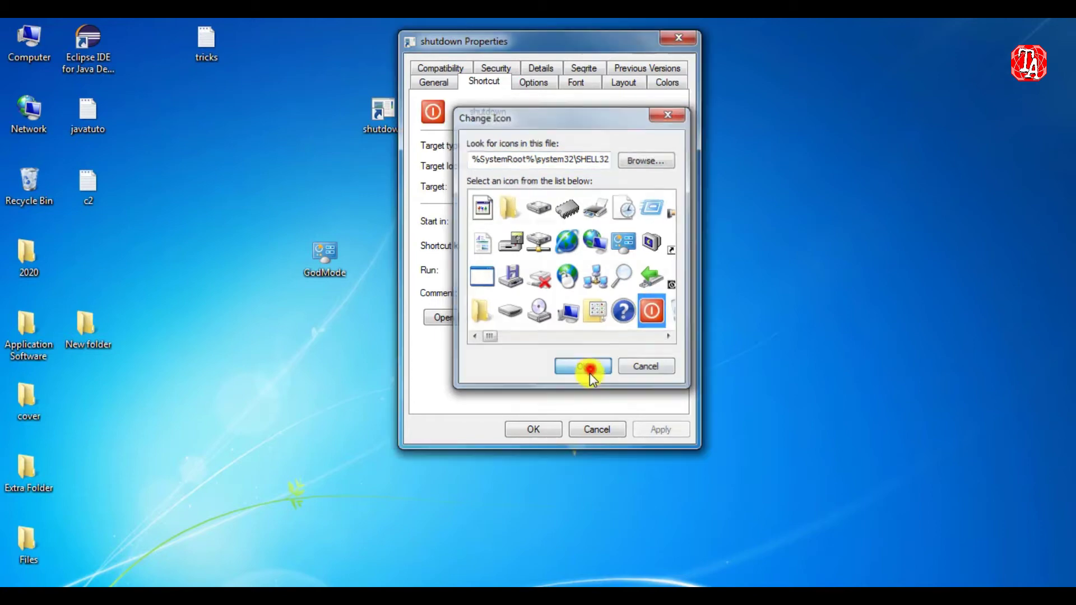
{"action": "left_click", "coordinate": [540, 427]}
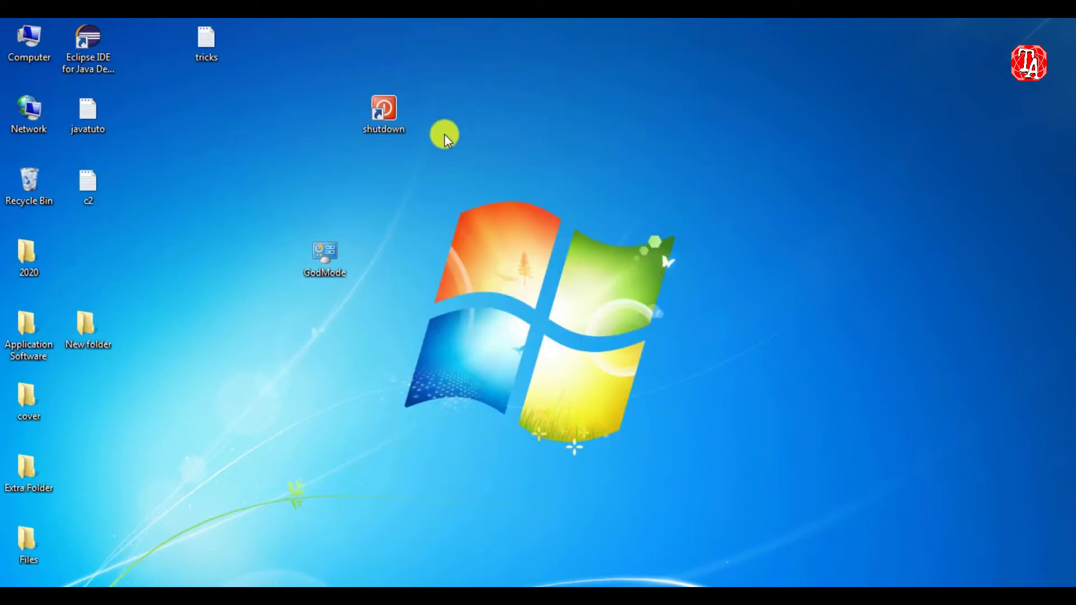
Launch the shutdown shortcut to test it, and abort the countdown by running "shutdown -a".
{"action": "double_click", "coordinate": [386, 125]}
{"action": "key", "text": "super+r"}
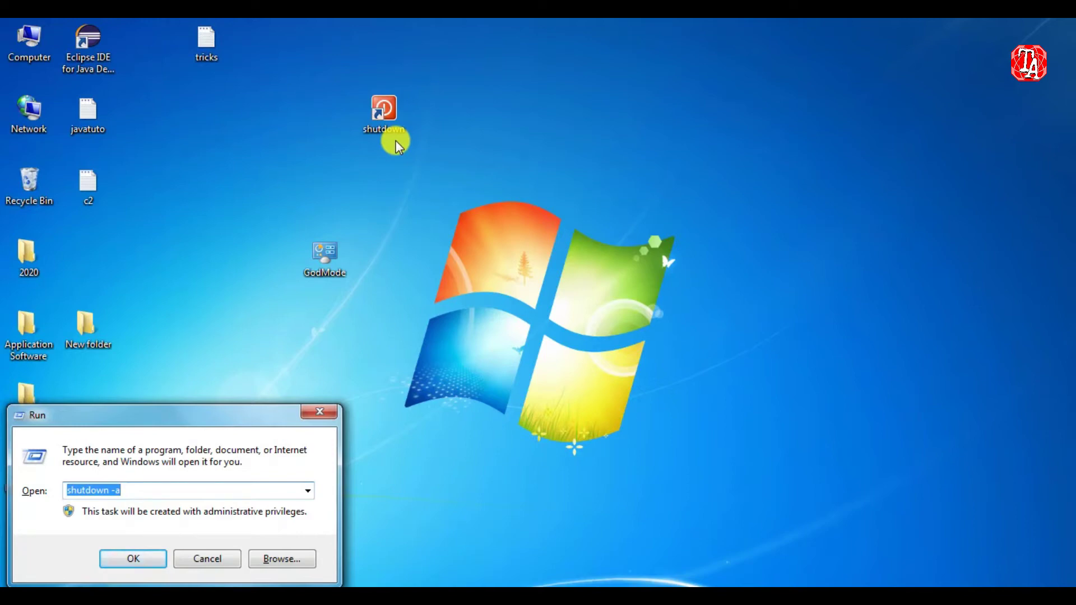
{"action": "key", "text": "End"}
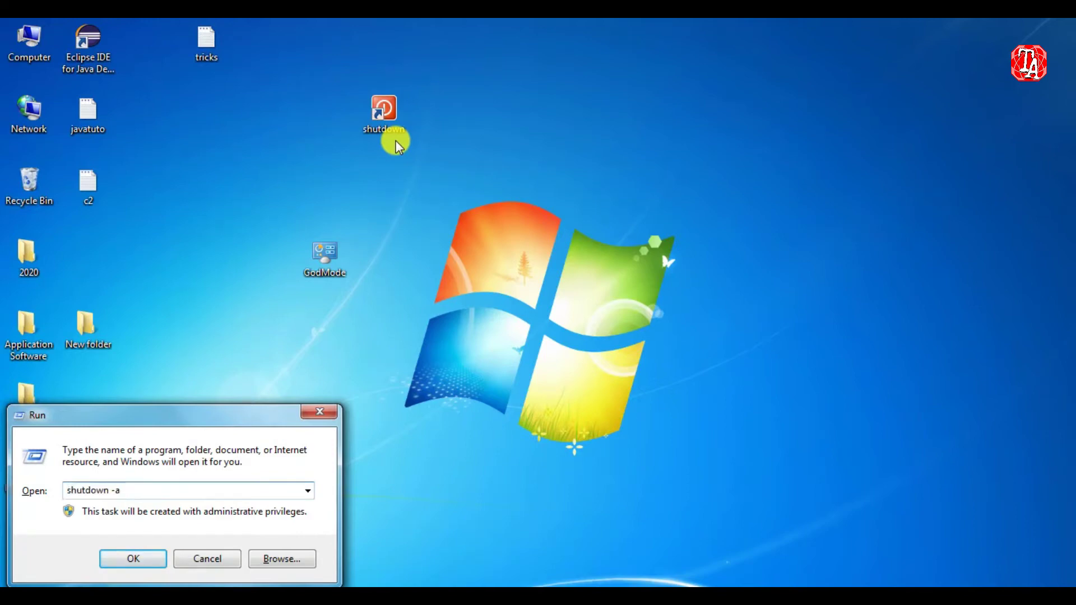
{"action": "left_click", "coordinate": [140, 556]}
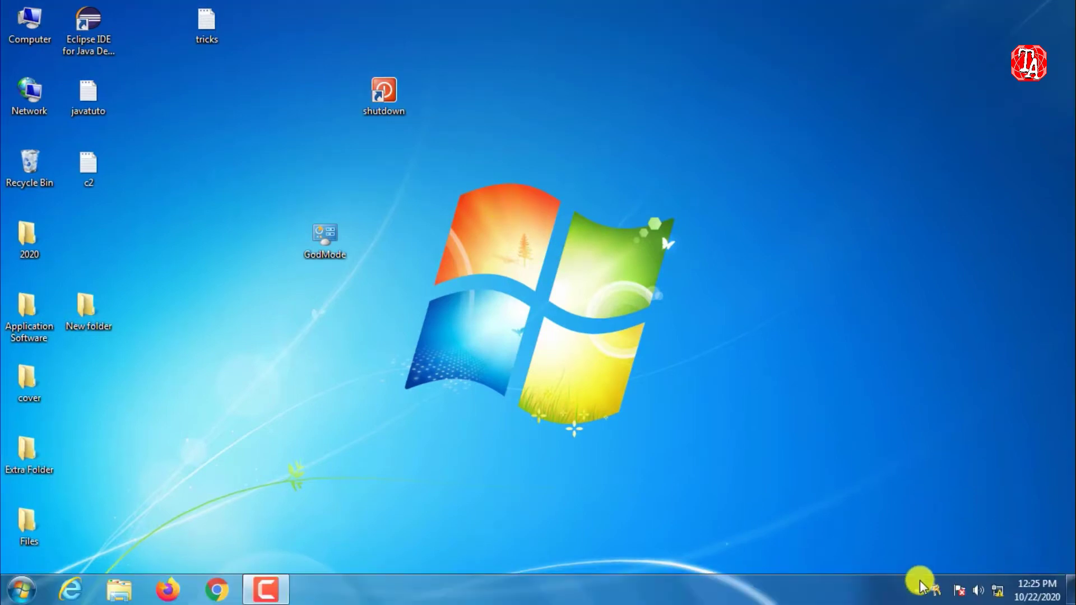
{"action": "mouse_move", "coordinate": [934, 587]}
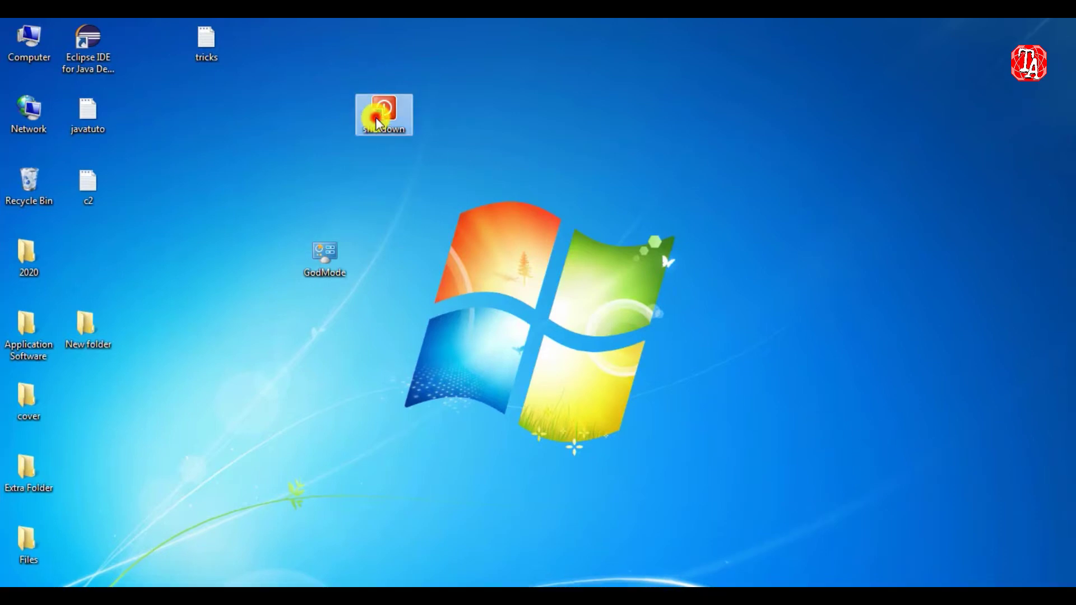
{"action": "double_click", "coordinate": [375, 117]}
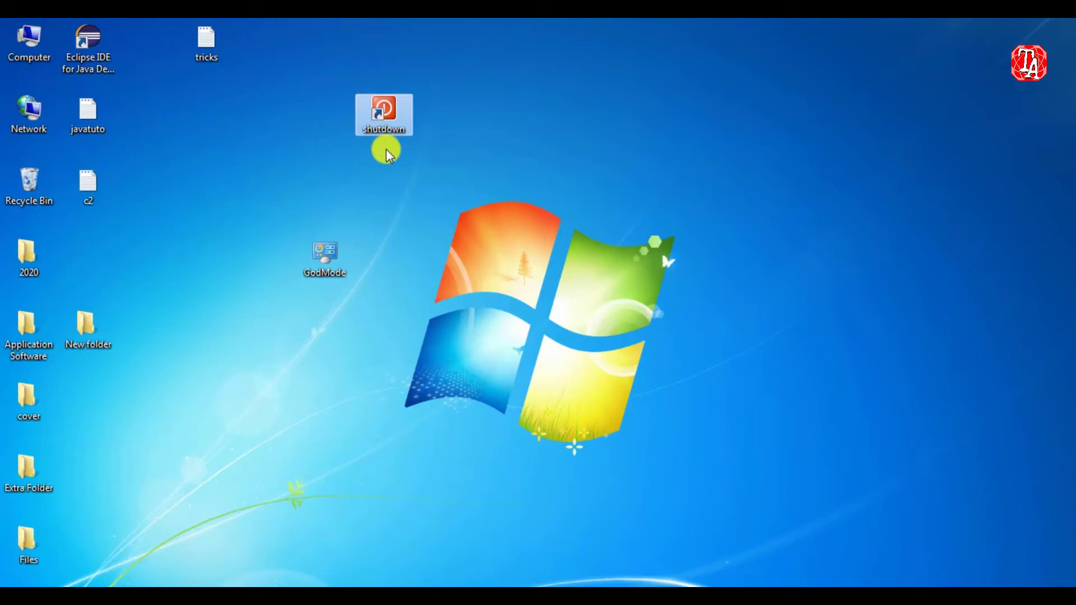
Open the GodMode folder and look through its settings from Action Center down to the User Accounts group.
{"action": "double_click", "coordinate": [331, 272]}
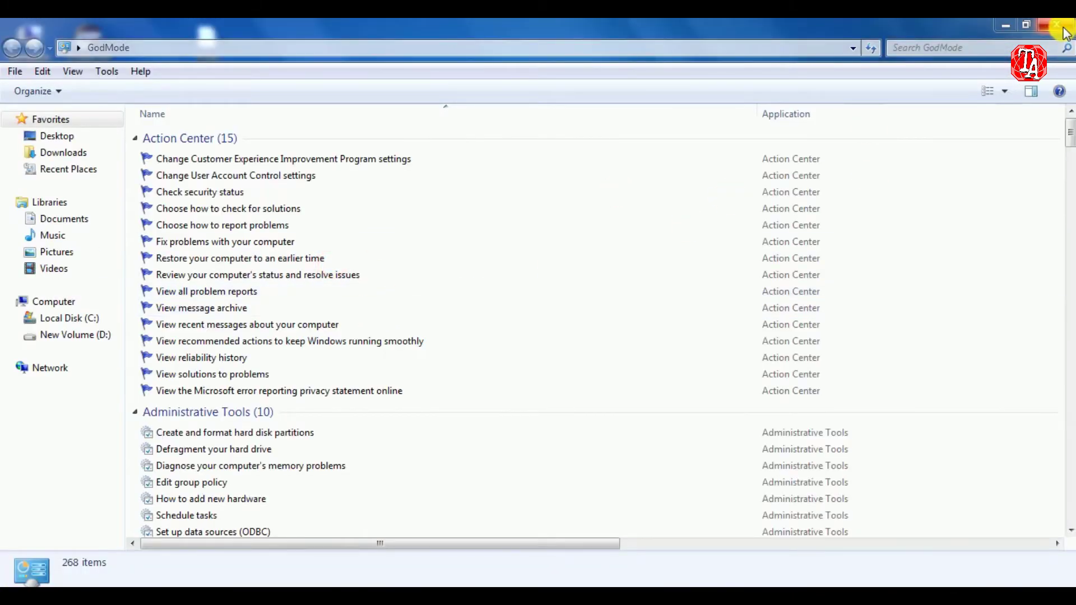
{"action": "key", "text": "alt+F4"}
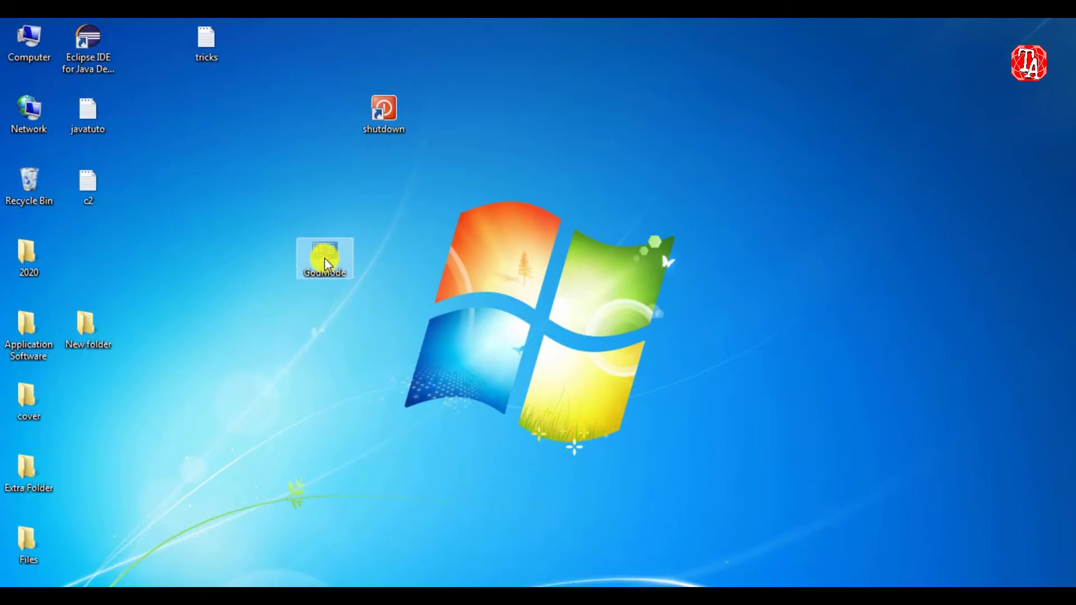
{"action": "double_click", "coordinate": [324, 257]}
{"action": "scroll", "coordinate": [271, 278], "scroll_direction": "down", "scroll_amount": 20}
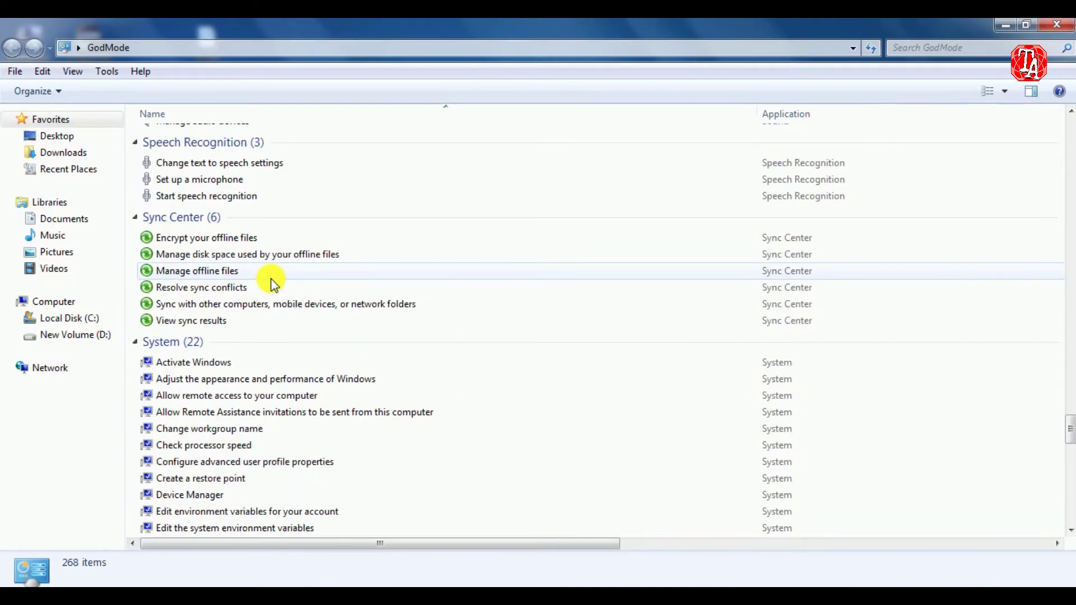
{"action": "scroll", "coordinate": [263, 269], "scroll_direction": "down", "scroll_amount": 4}
{"action": "scroll", "coordinate": [247, 264], "scroll_direction": "up", "scroll_amount": 3}
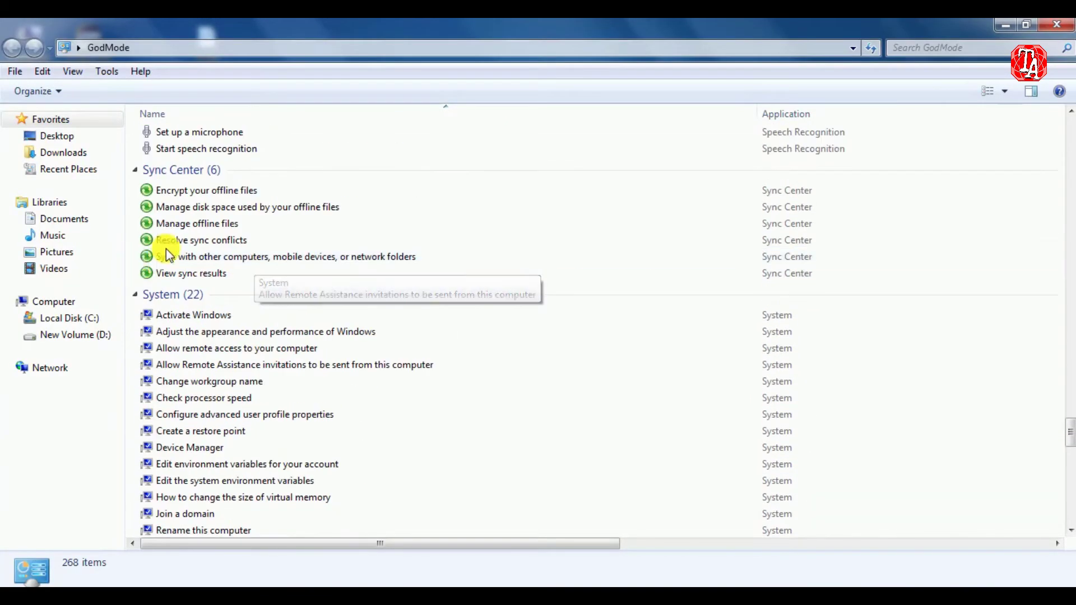
{"action": "scroll", "coordinate": [291, 281], "scroll_direction": "down", "scroll_amount": 1}
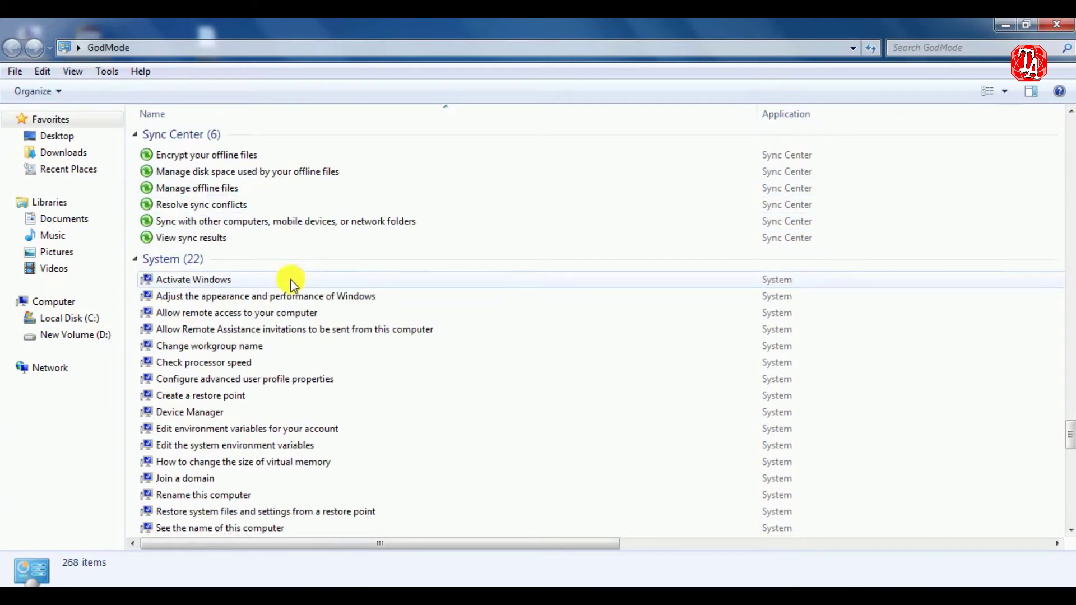
{"action": "scroll", "coordinate": [289, 283], "scroll_direction": "down", "scroll_amount": 7}
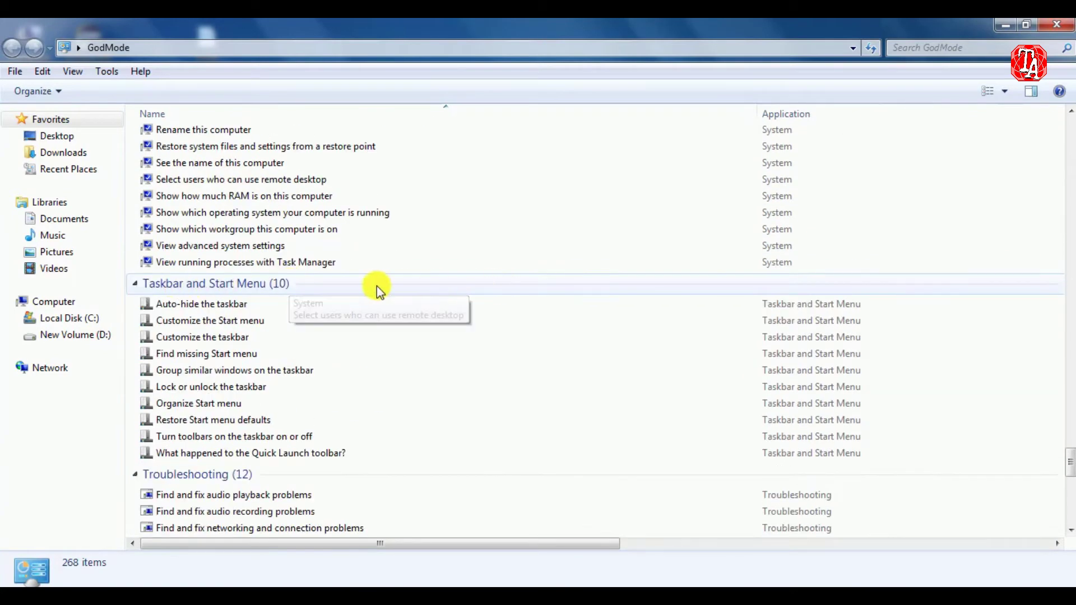
{"action": "scroll", "coordinate": [254, 311], "scroll_direction": "down", "scroll_amount": 9}
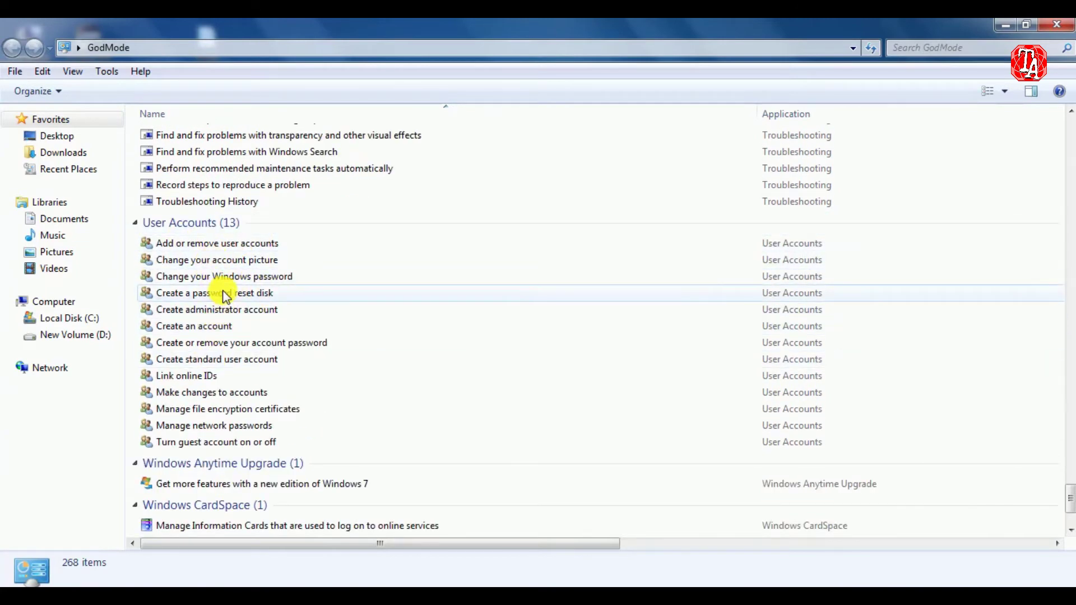
Look through the remaining GodMode settings, close the folder and delete the GodMode folder from the desktop.
{"action": "scroll", "coordinate": [226, 296], "scroll_direction": "down", "scroll_amount": 3}
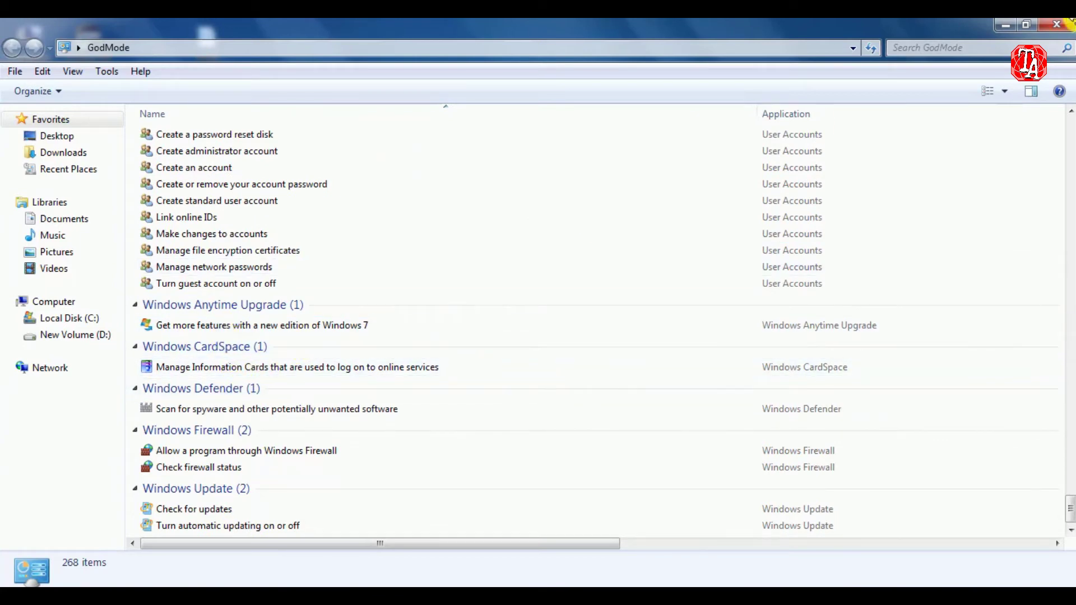
{"action": "left_click", "coordinate": [1061, 27]}
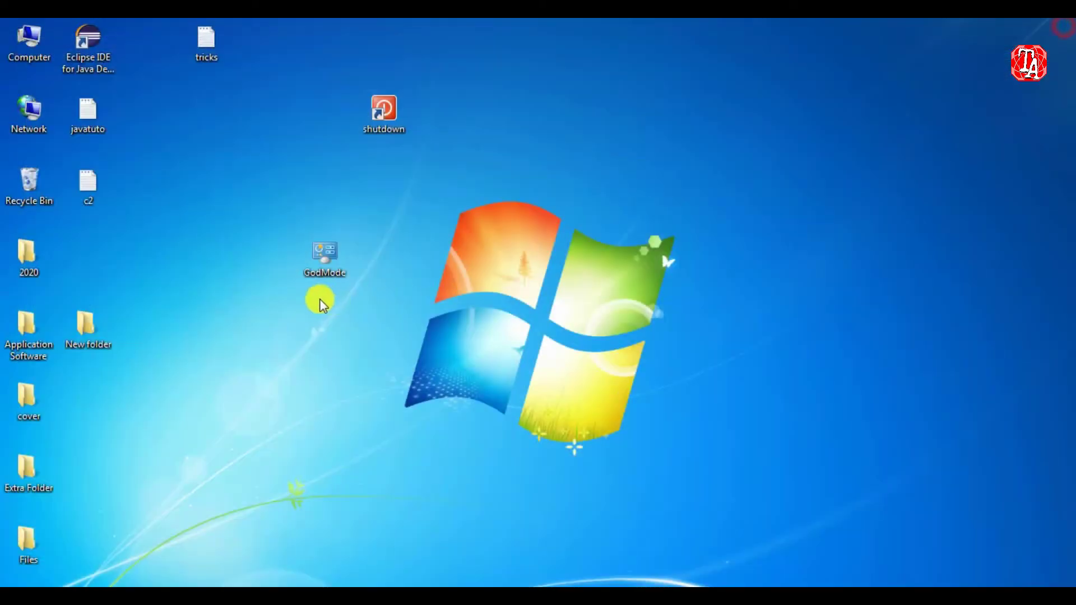
{"action": "left_click", "coordinate": [322, 276]}
{"action": "key", "text": "Delete"}
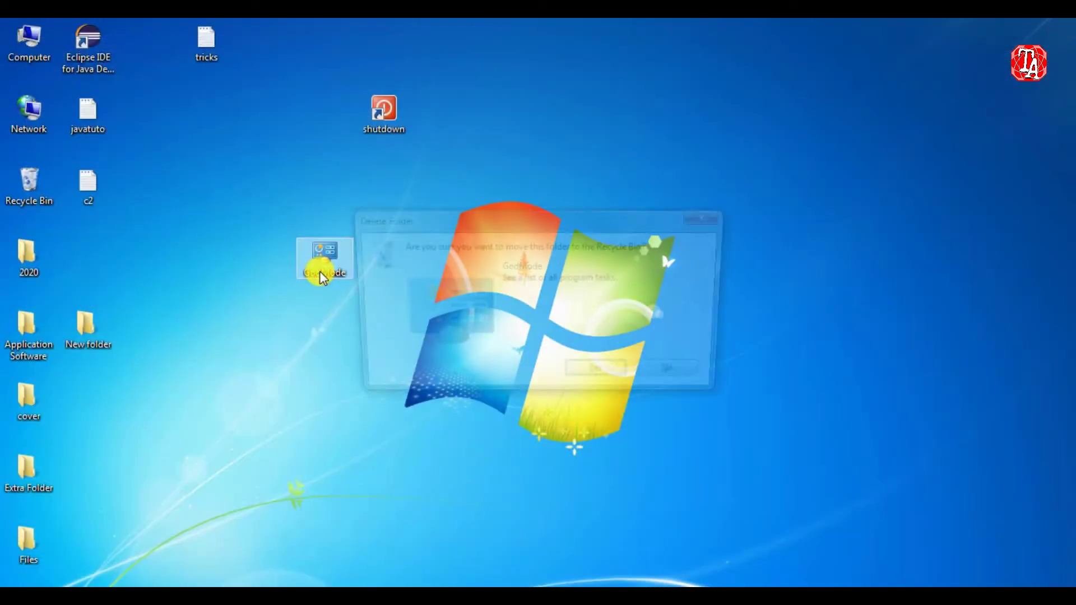
{"action": "key", "text": "Return"}
{"action": "left_click", "coordinate": [320, 271]}
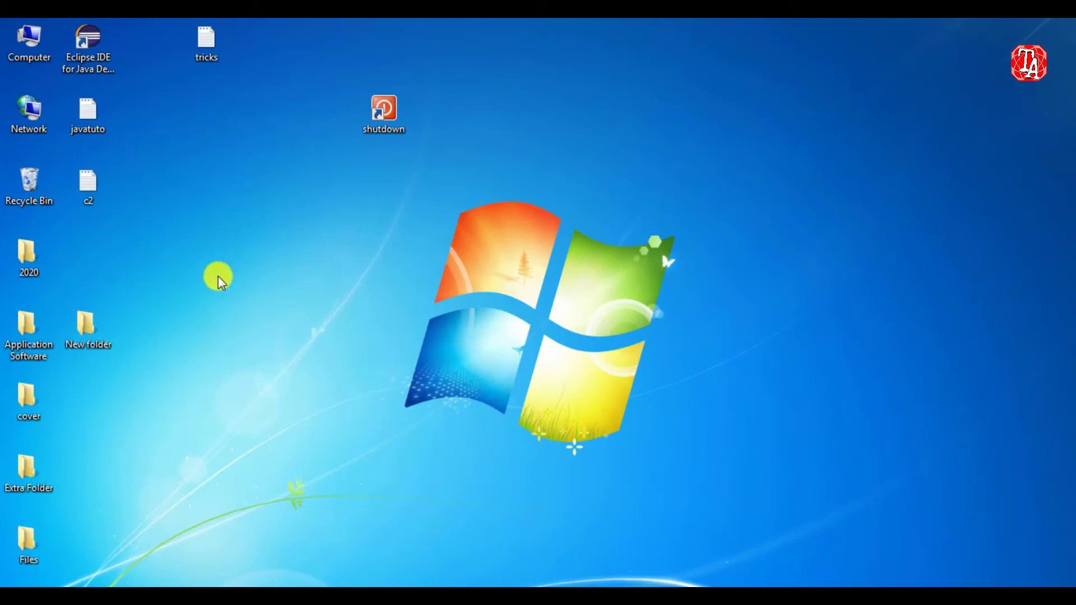
Create a new folder in the empty desktop area below the shutdown shortcut.
{"action": "right_click", "coordinate": [426, 238]}
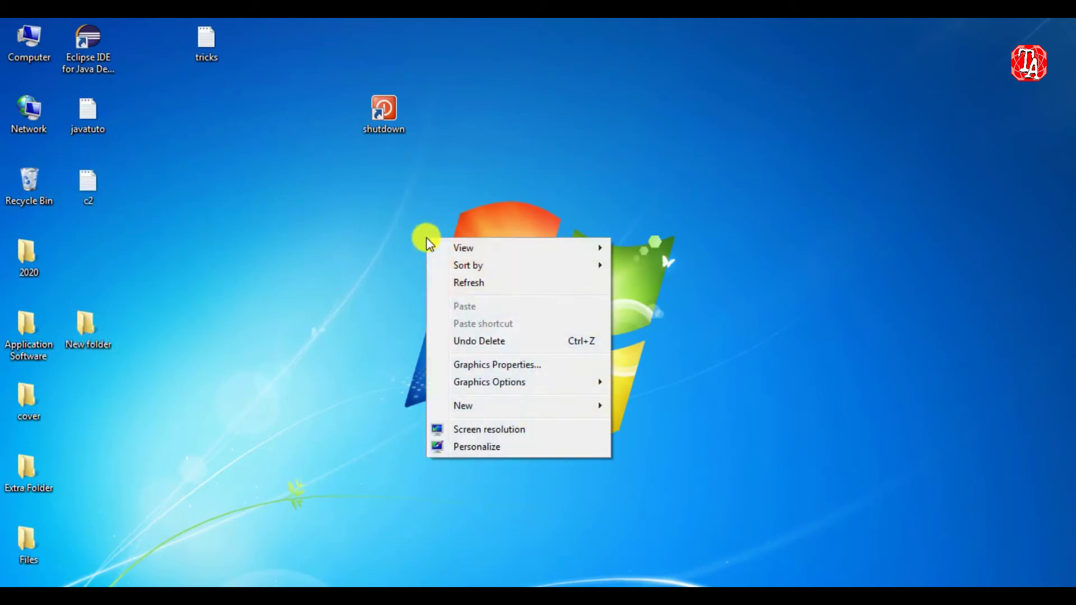
{"action": "mouse_move", "coordinate": [546, 403]}
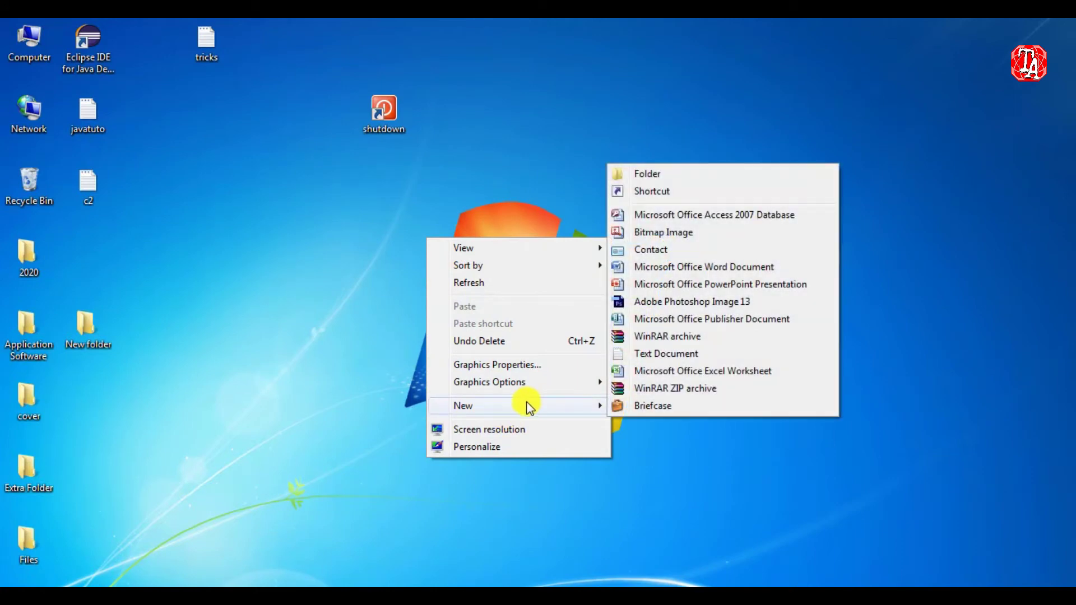
{"action": "left_click", "coordinate": [659, 176]}
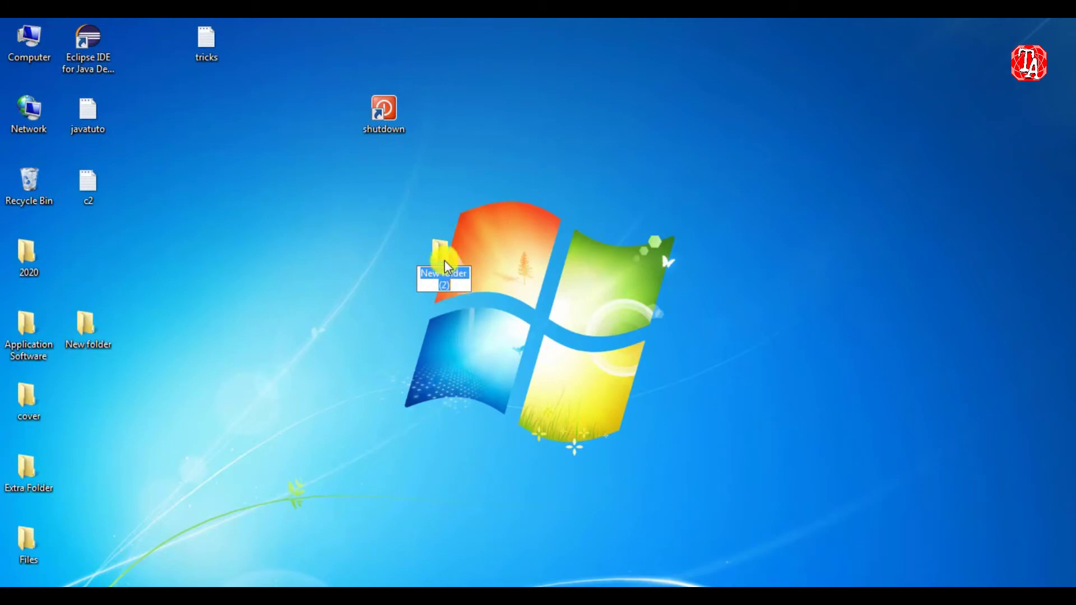
Copy the text "GodMode.{ED7BA470-8E54-465E-825C-99712043E01C}" from the tricks note and minimize the note.
{"action": "double_click", "coordinate": [202, 48]}
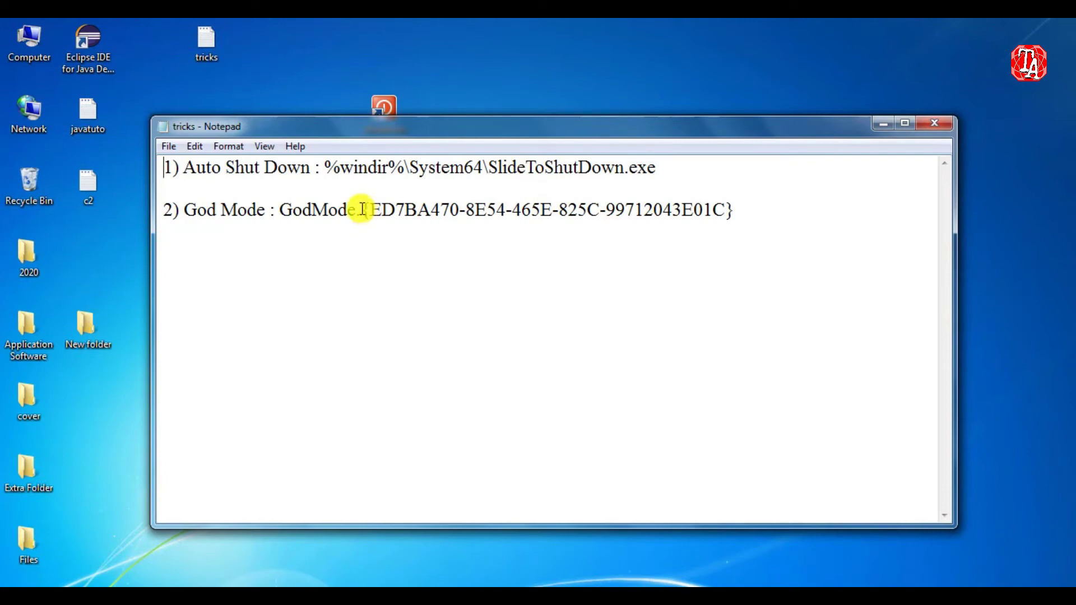
{"action": "left_click_drag", "start_coordinate": [280, 208], "coordinate": [803, 220]}
{"action": "right_click", "coordinate": [646, 214]}
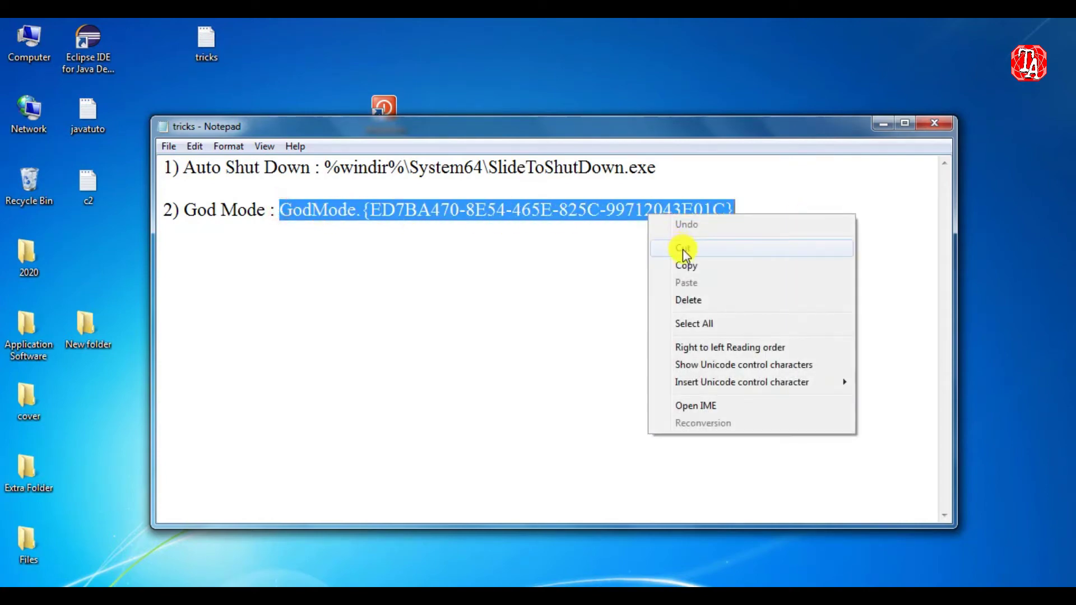
{"action": "left_click", "coordinate": [684, 268]}
{"action": "left_click", "coordinate": [884, 123]}
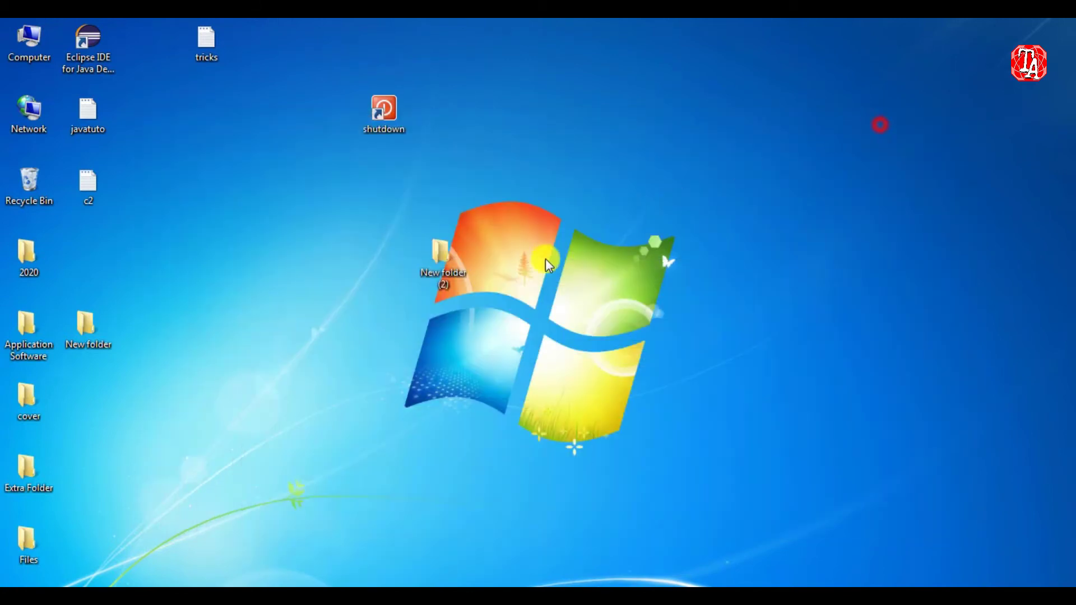
Rename New folder (2) with the copied GodMode.{ED7BA470-8E54-465E-825C-99712043E01C} text and move its icon closer to the other desktop folders.
{"action": "left_click", "coordinate": [452, 281]}
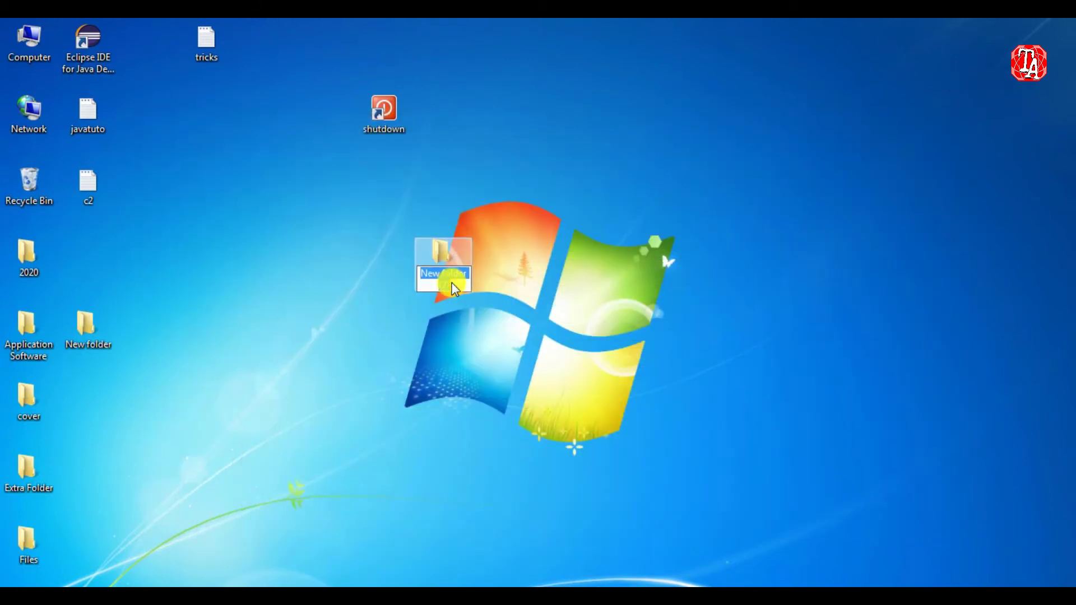
{"action": "key", "text": "ctrl+v"}
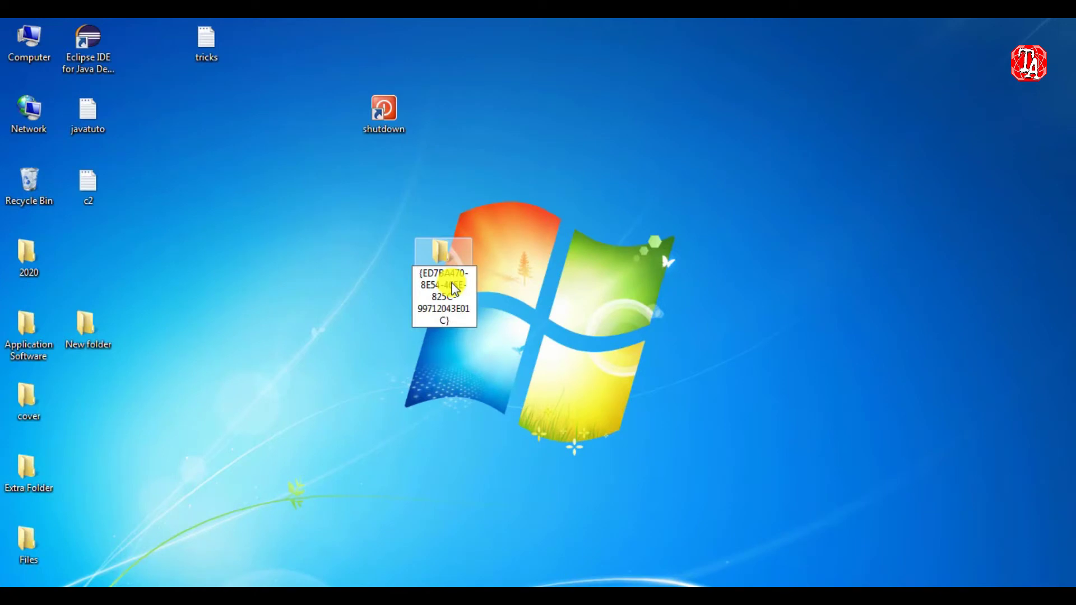
{"action": "key", "text": "Return"}
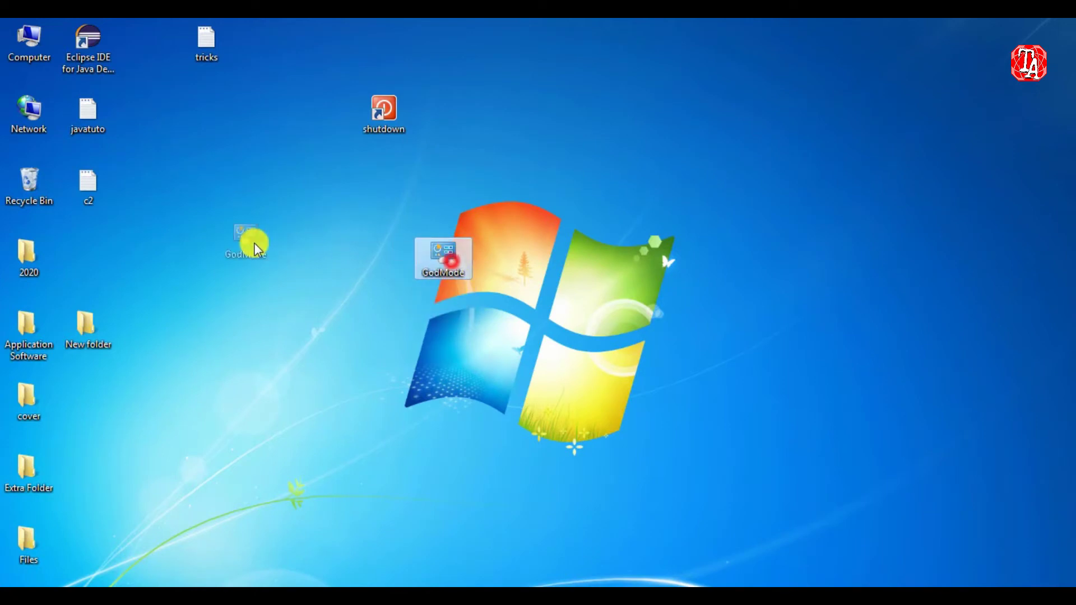
{"action": "left_click_drag", "start_coordinate": [254, 243], "coordinate": [254, 243]}
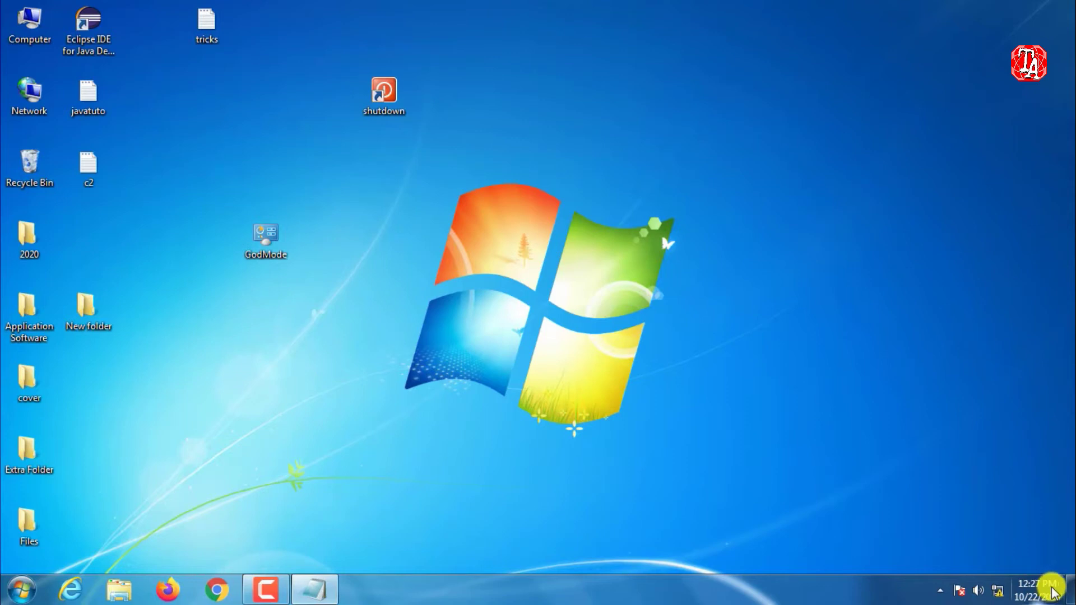
Open the Region and Language settings from the Control Panel and move the dialog up to show it fully.
{"action": "mouse_move", "coordinate": [1042, 593]}
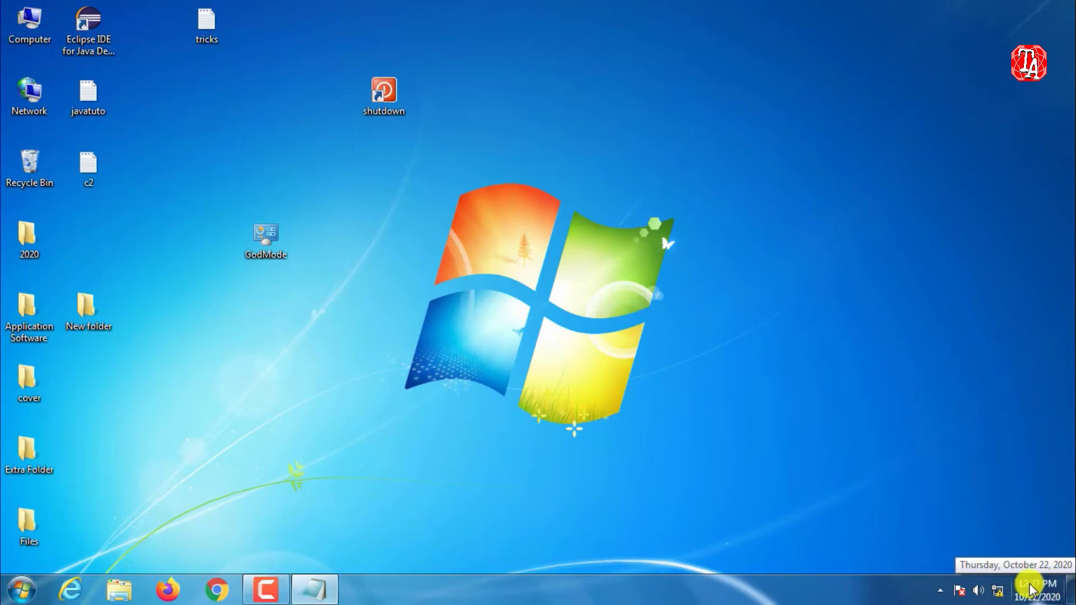
{"action": "left_click", "coordinate": [21, 590]}
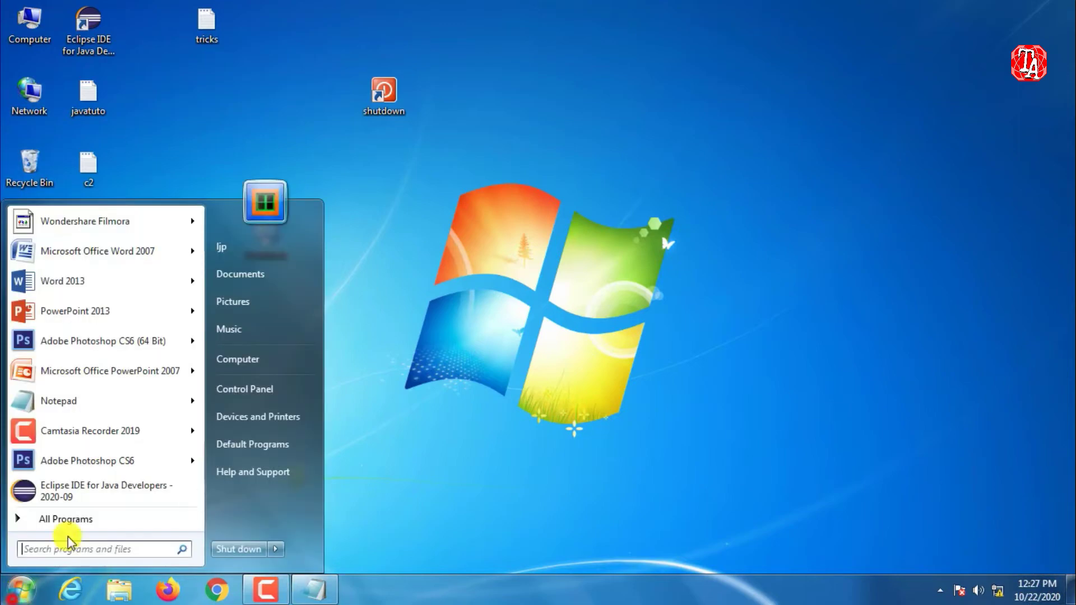
{"action": "left_click", "coordinate": [241, 386]}
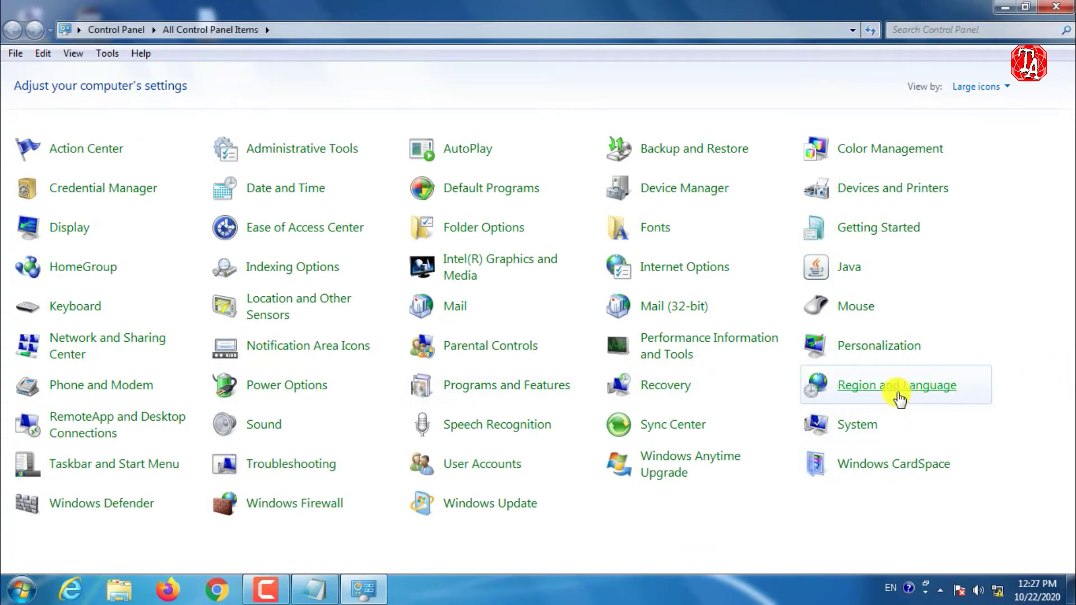
{"action": "left_click", "coordinate": [917, 387]}
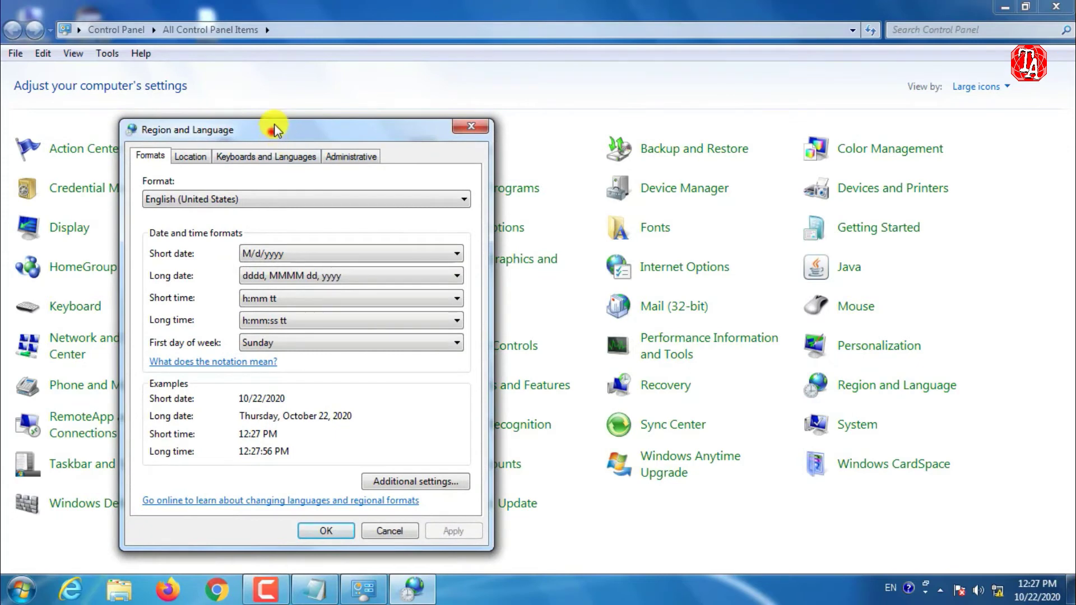
{"action": "left_click_drag", "start_coordinate": [269, 134], "coordinate": [321, 59]}
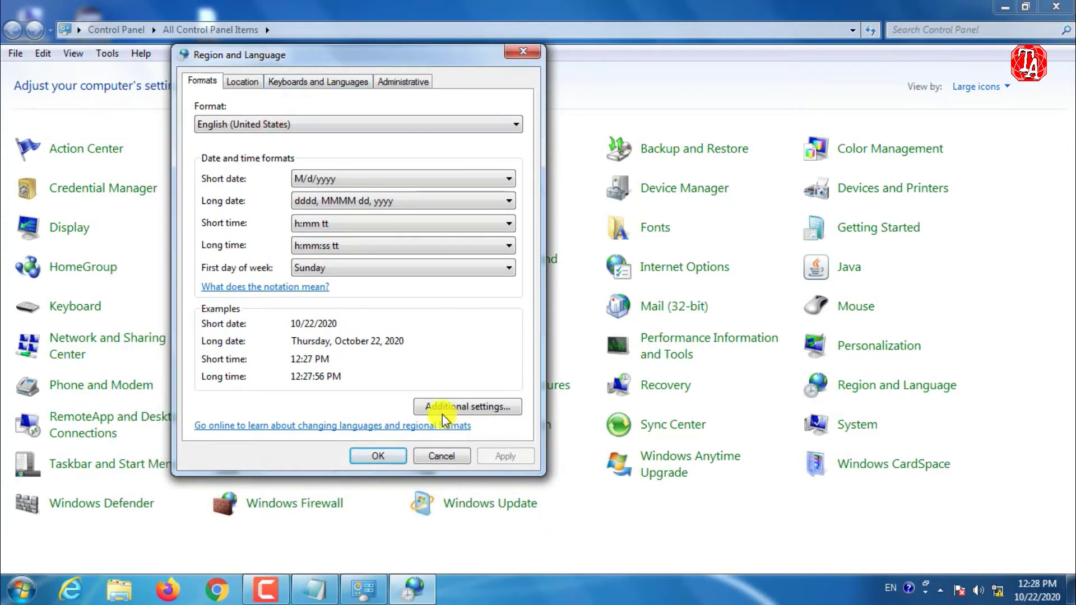
Set the PM symbol to Hello in the additional time format settings and apply the change.
{"action": "left_click", "coordinate": [470, 404]}
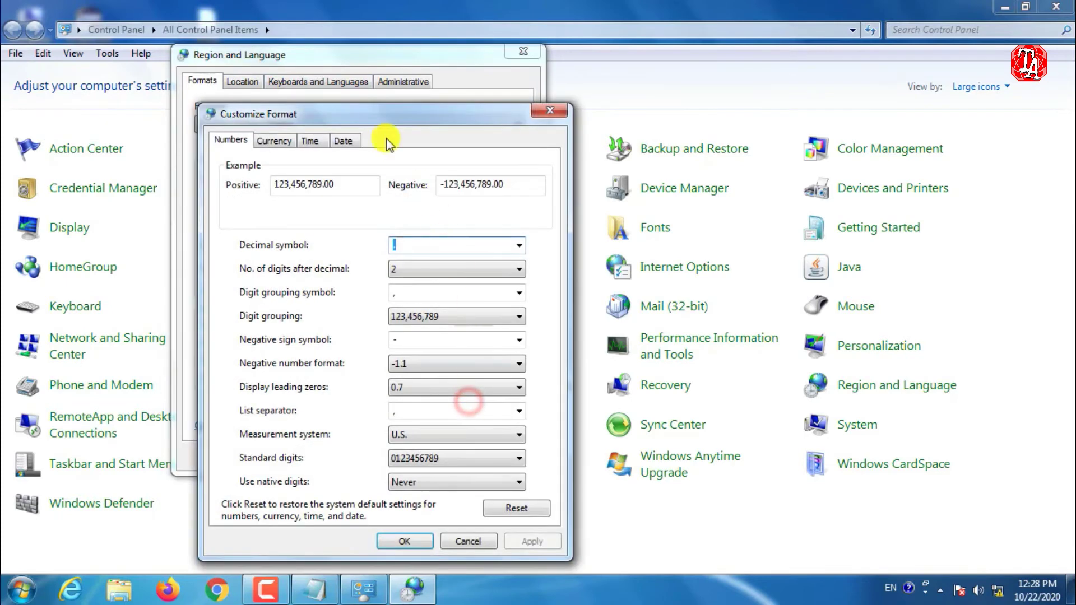
{"action": "left_click_drag", "start_coordinate": [383, 115], "coordinate": [373, 51]}
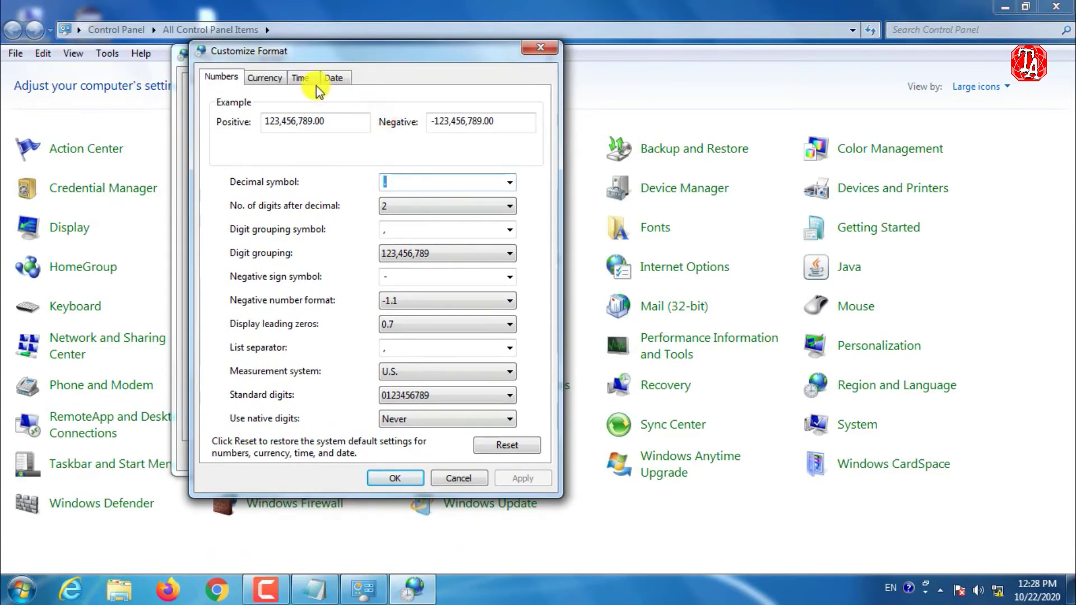
{"action": "left_click", "coordinate": [299, 83]}
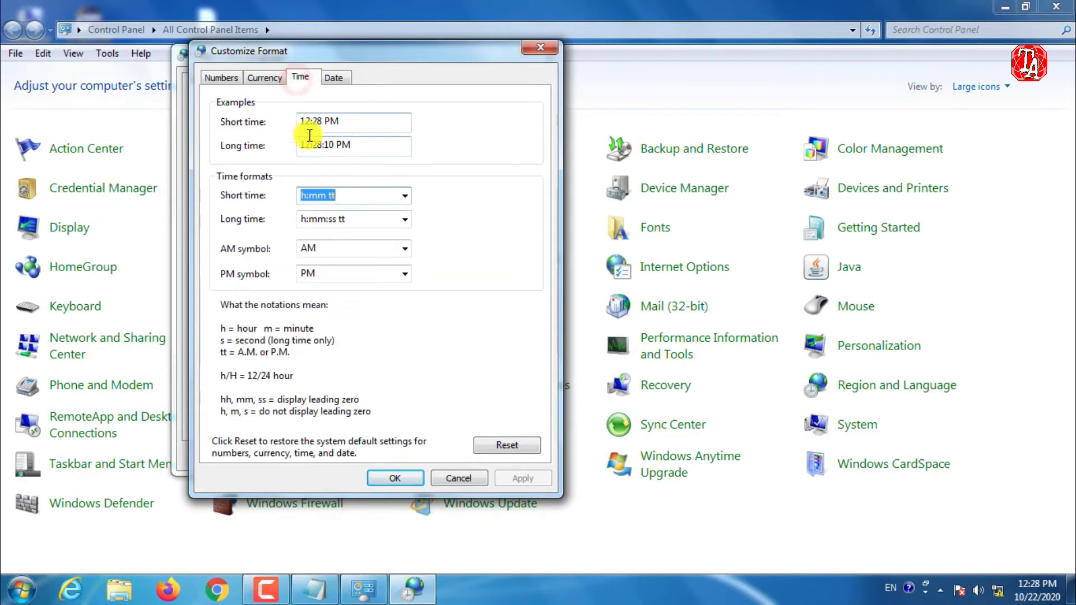
{"action": "left_click", "coordinate": [299, 79]}
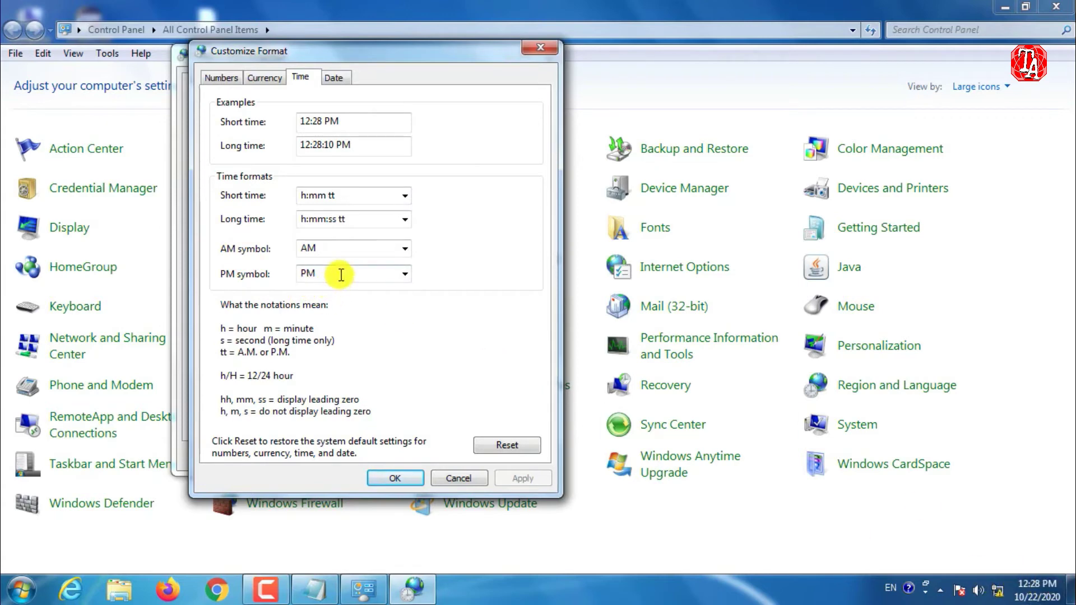
{"action": "left_click", "coordinate": [339, 273]}
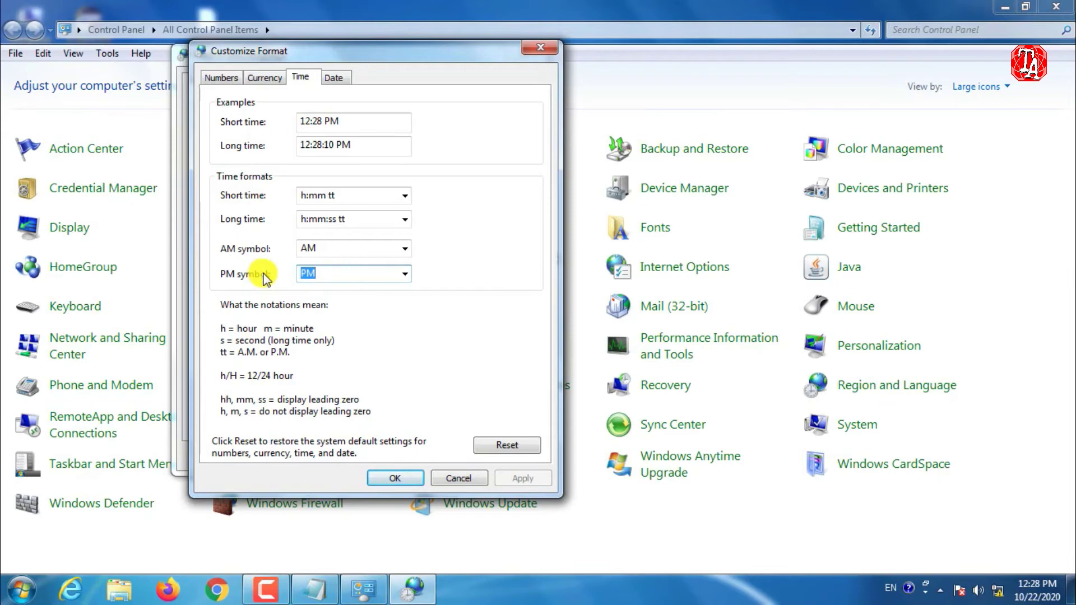
{"action": "type", "text": "Hello"}
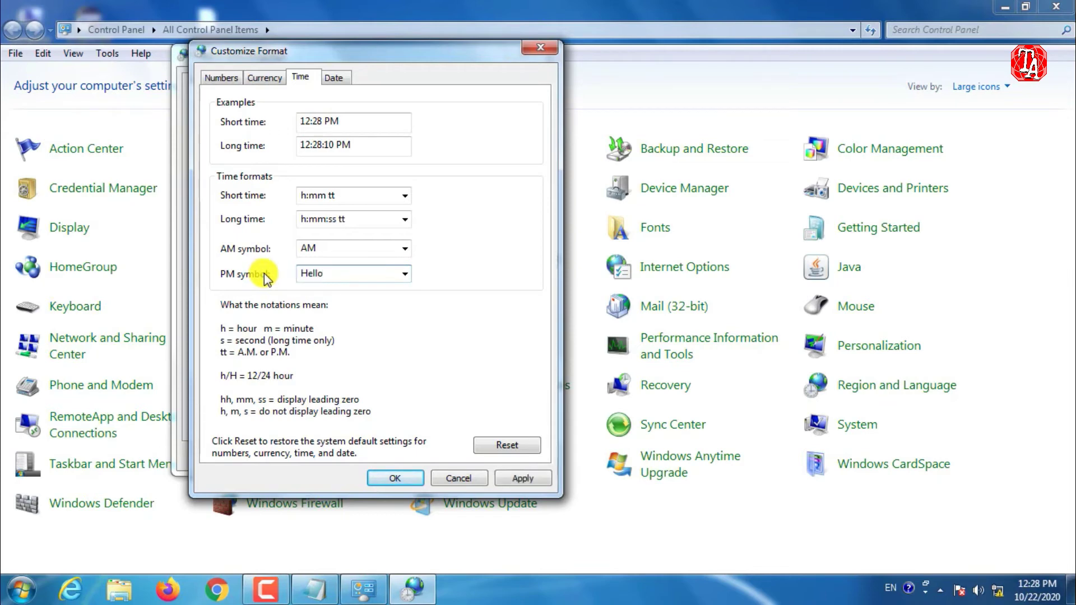
{"action": "left_click", "coordinate": [530, 480]}
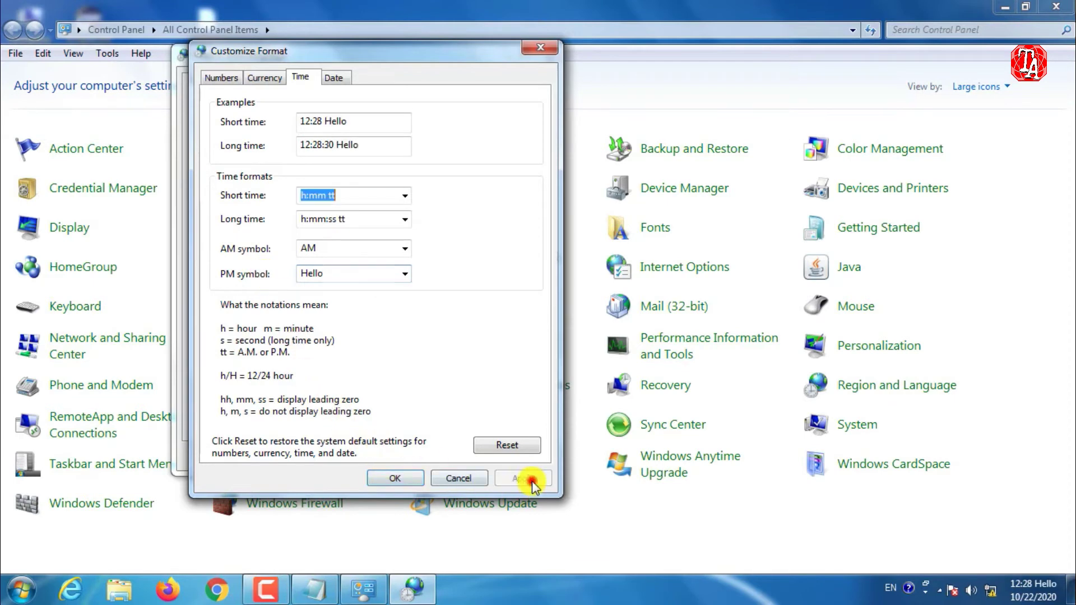
{"action": "left_click", "coordinate": [381, 477]}
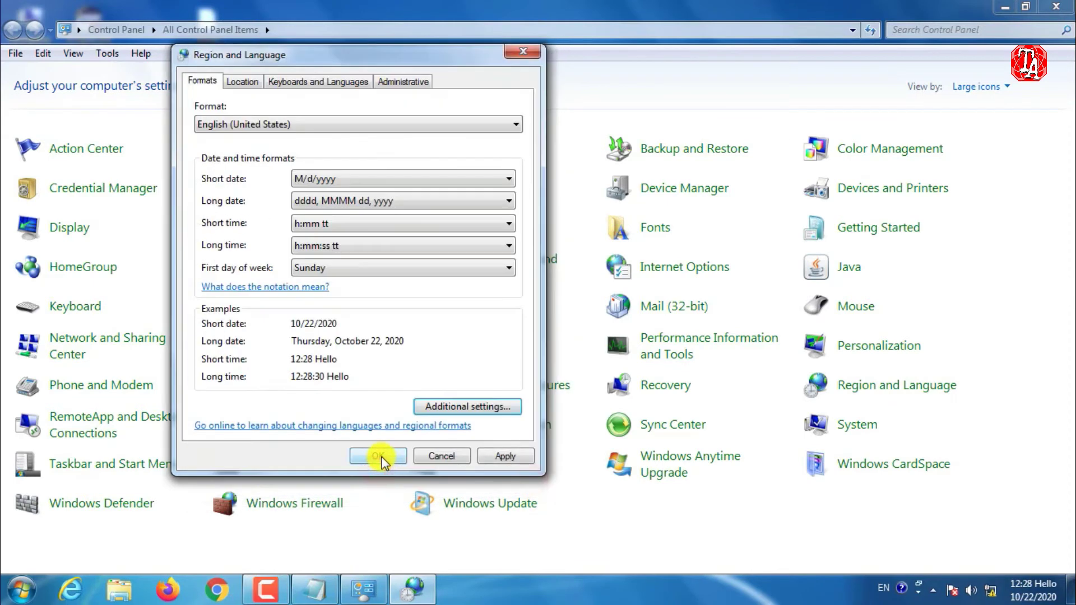
{"action": "left_click", "coordinate": [379, 456]}
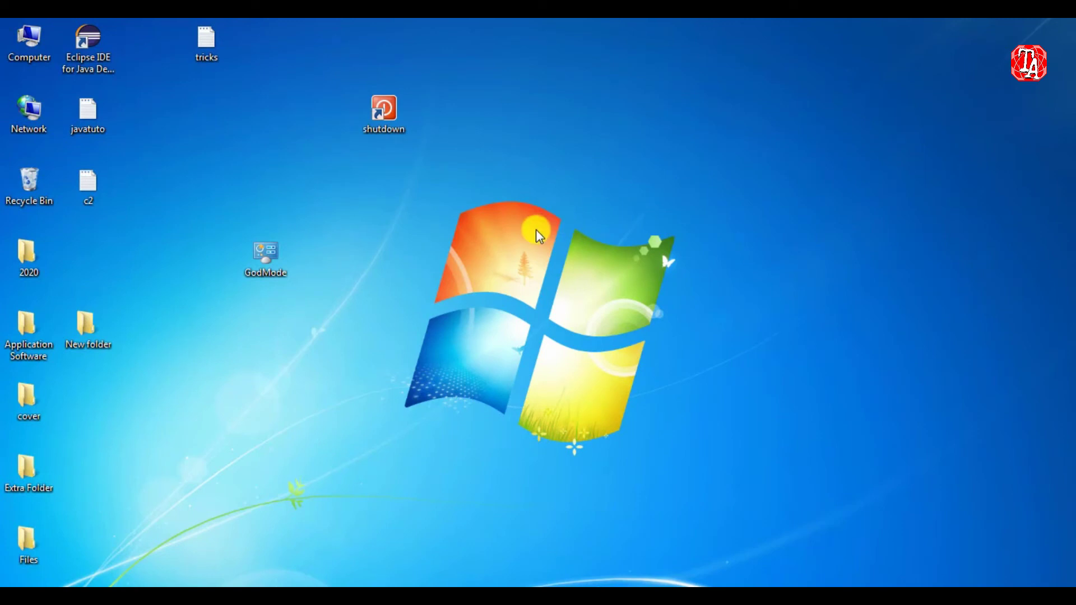
Open New folder and Computer as reduced, overlapping windows on the desktop.
{"action": "double_click", "coordinate": [89, 326]}
{"action": "left_click", "coordinate": [1026, 25]}
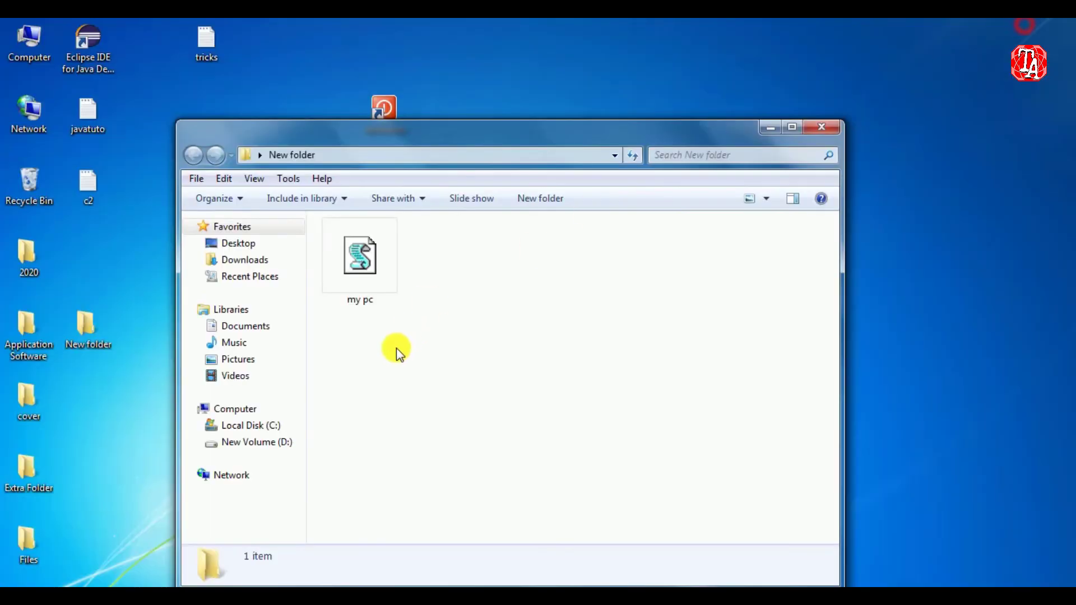
{"action": "left_click", "coordinate": [17, 595]}
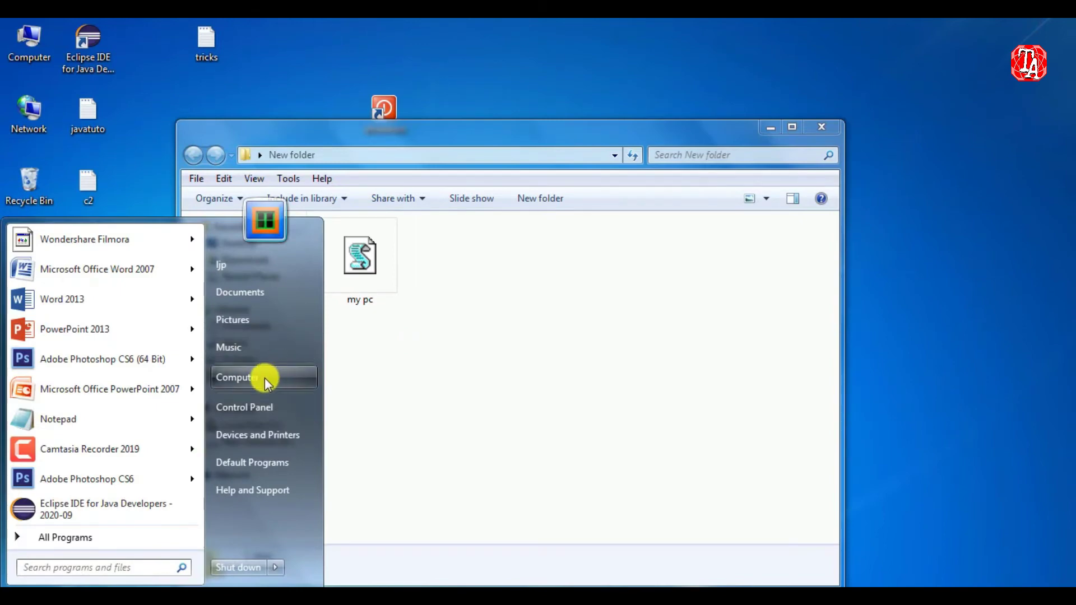
{"action": "left_click", "coordinate": [264, 378]}
{"action": "left_click", "coordinate": [1028, 25]}
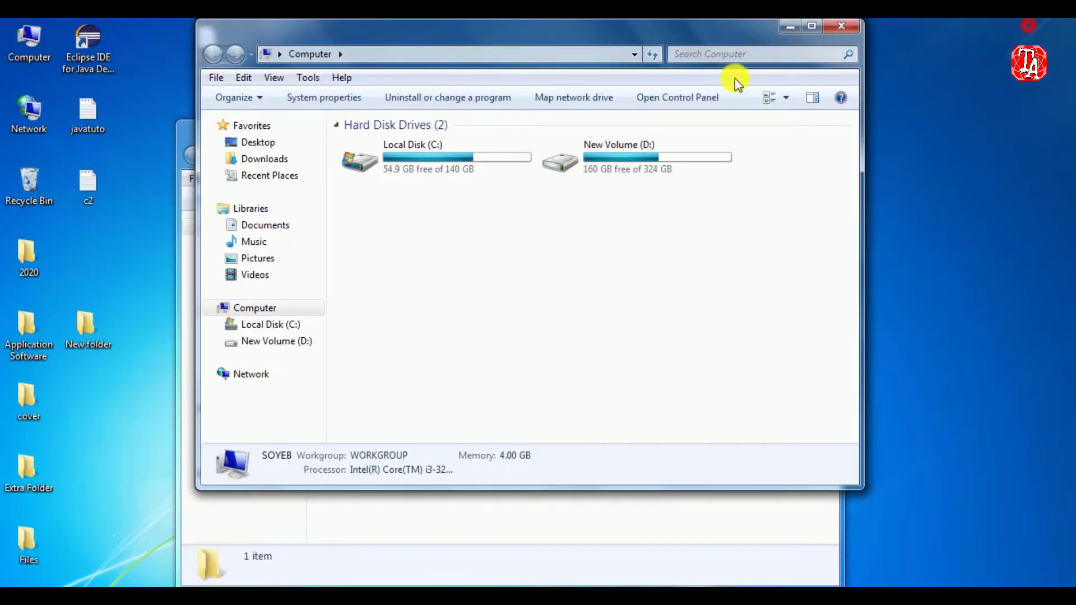
{"action": "left_click_drag", "start_coordinate": [633, 38], "coordinate": [787, 146]}
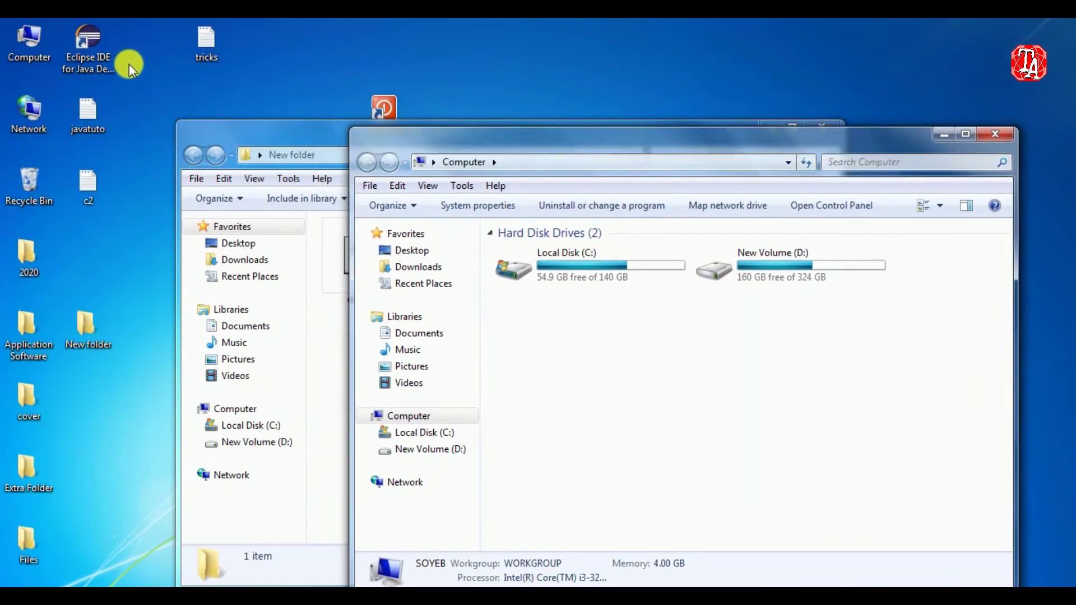
Open the Network window and the c2 text file from the desktop, arranging them as overlapping windows.
{"action": "double_click", "coordinate": [30, 129]}
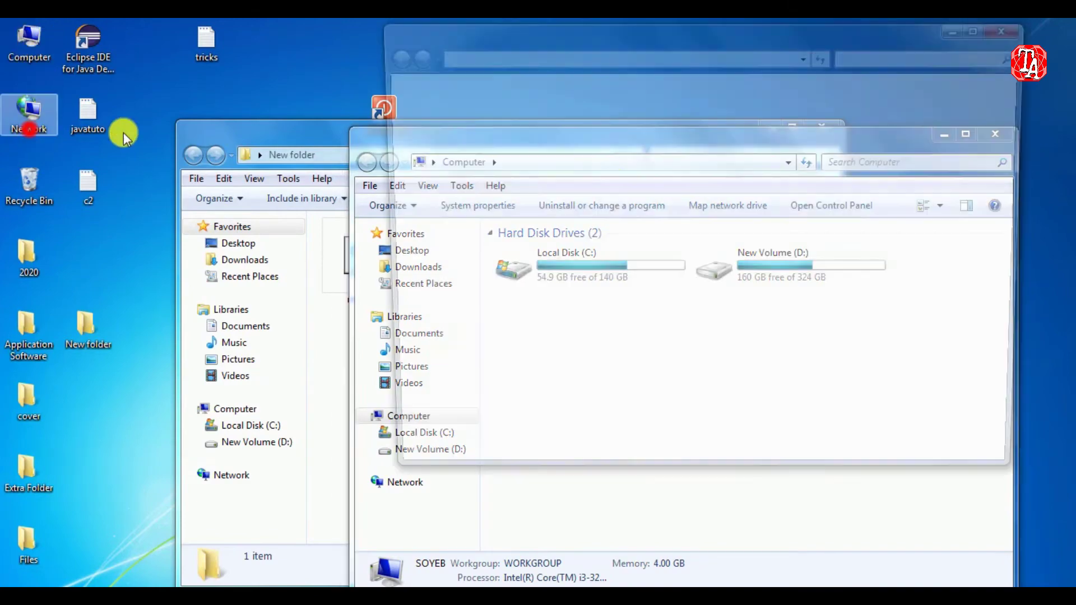
{"action": "left_click_drag", "start_coordinate": [900, 33], "coordinate": [924, 259]}
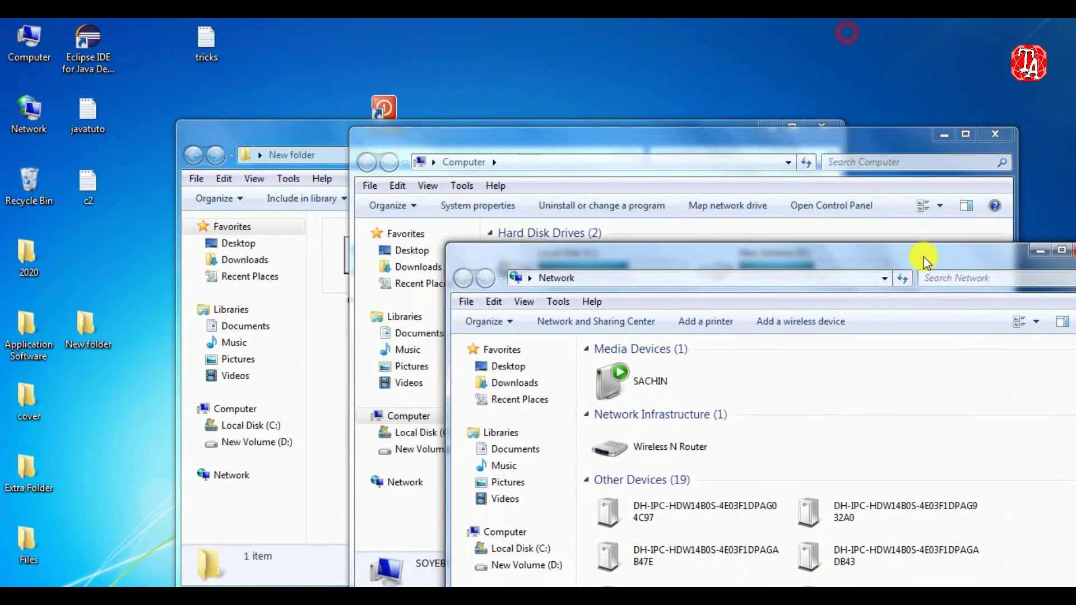
{"action": "left_click", "coordinate": [86, 189]}
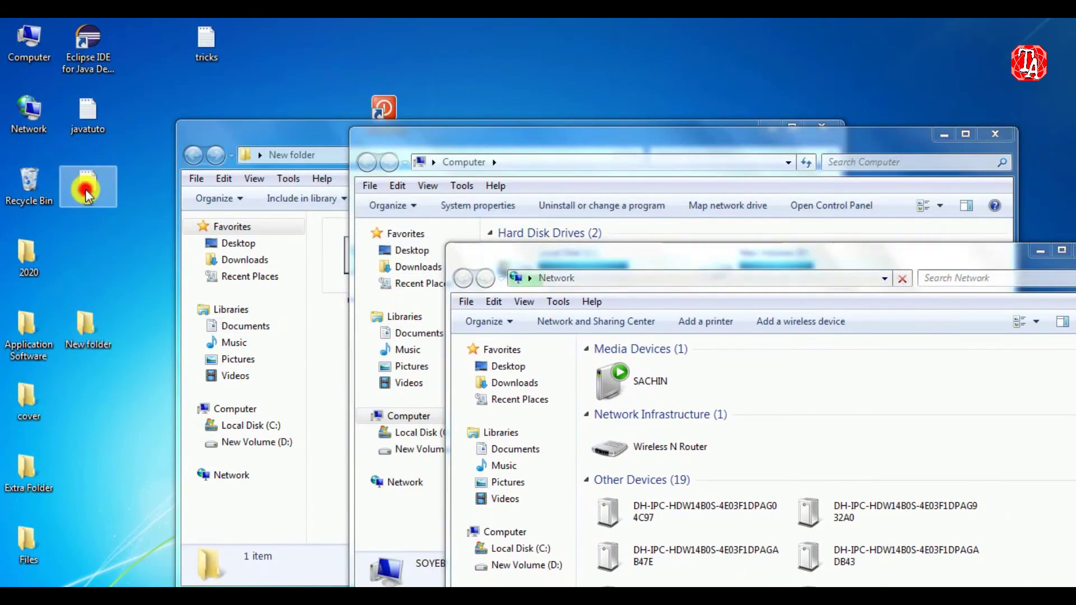
{"action": "double_click", "coordinate": [86, 189]}
{"action": "left_click_drag", "start_coordinate": [692, 125], "coordinate": [586, 118]}
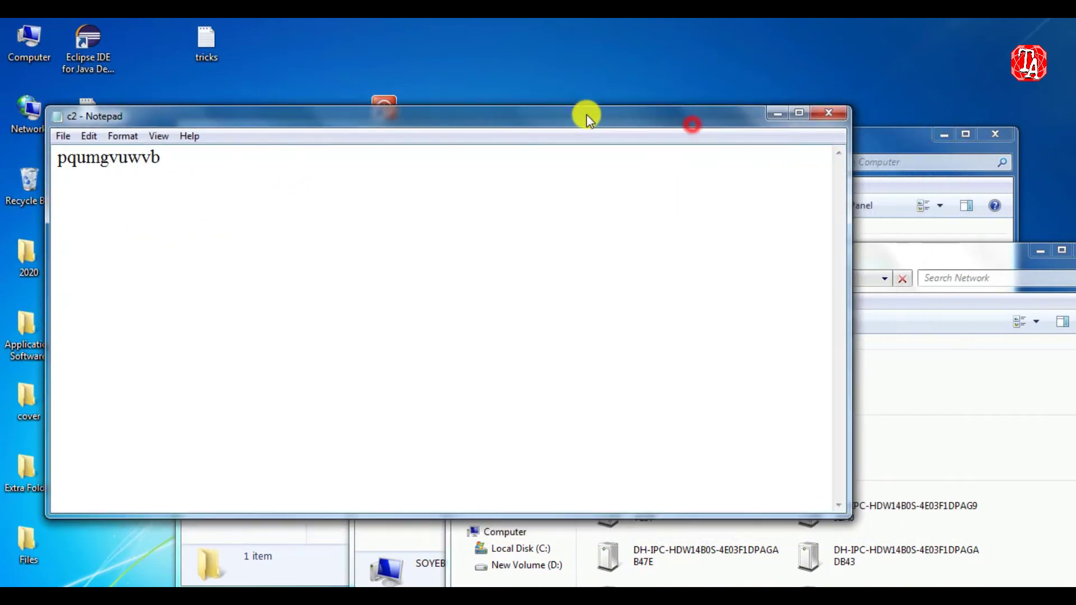
Bring the Computer window forward, minimize all open windows at once, and restore the New folder, Computer and Network windows.
{"action": "left_click", "coordinate": [878, 145]}
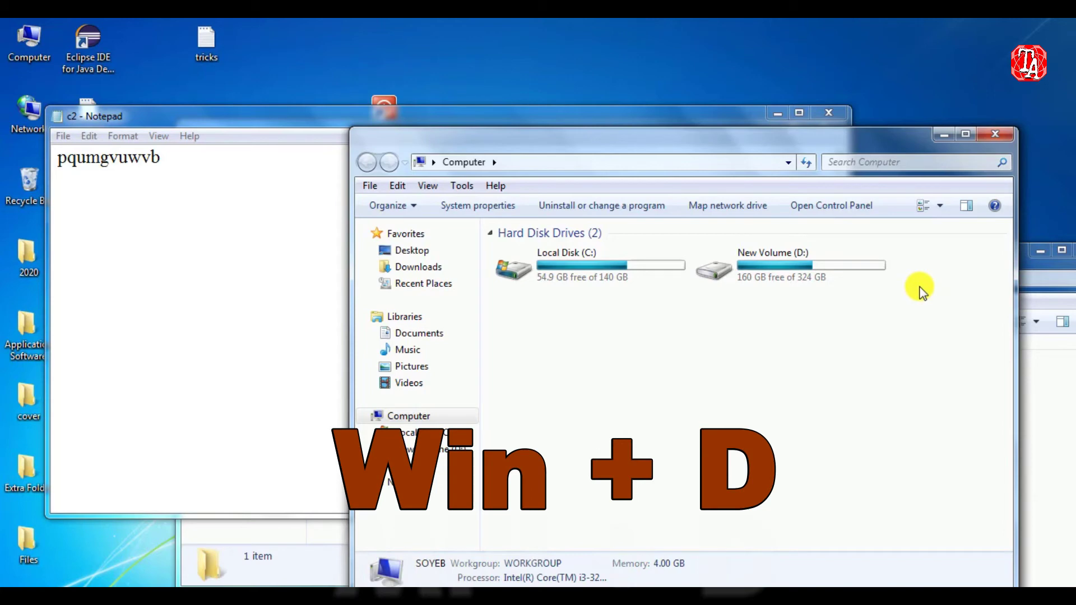
{"action": "key", "text": "super+d"}
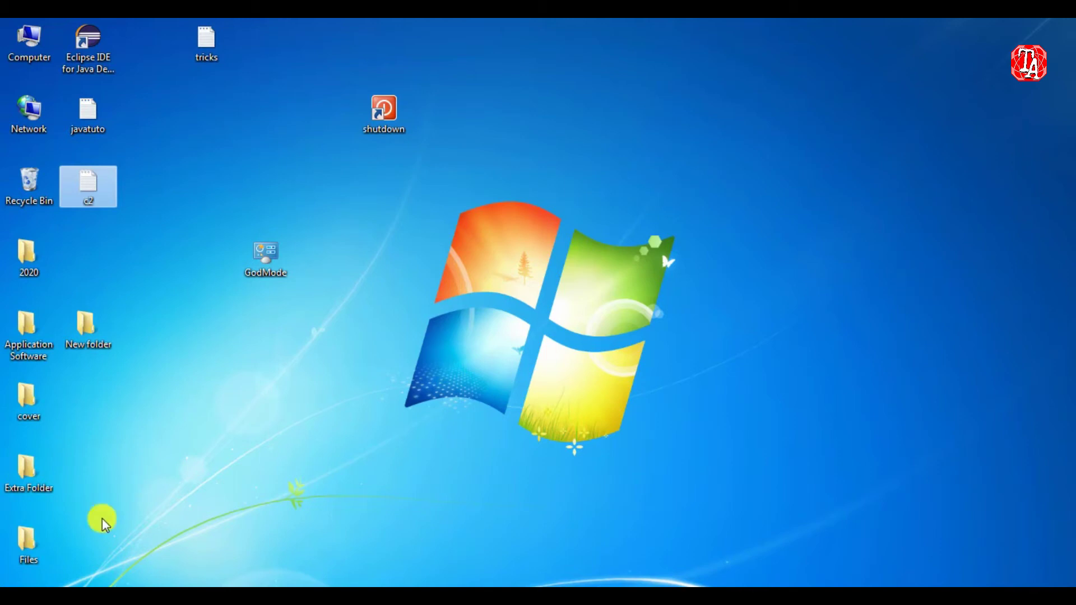
{"action": "mouse_move", "coordinate": [169, 476]}
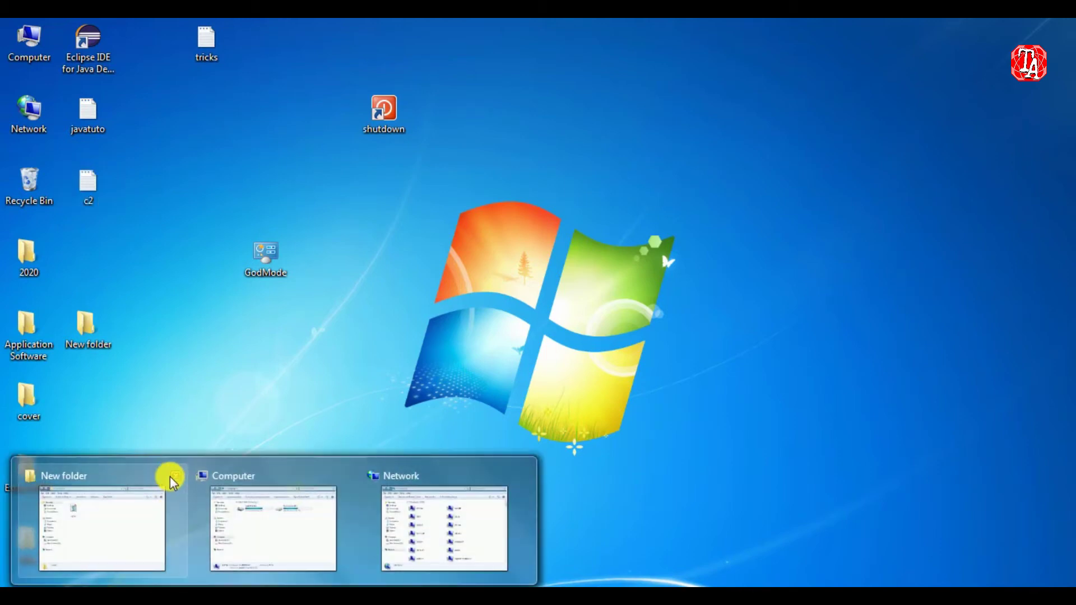
{"action": "left_click", "coordinate": [106, 463]}
{"action": "left_click", "coordinate": [278, 486]}
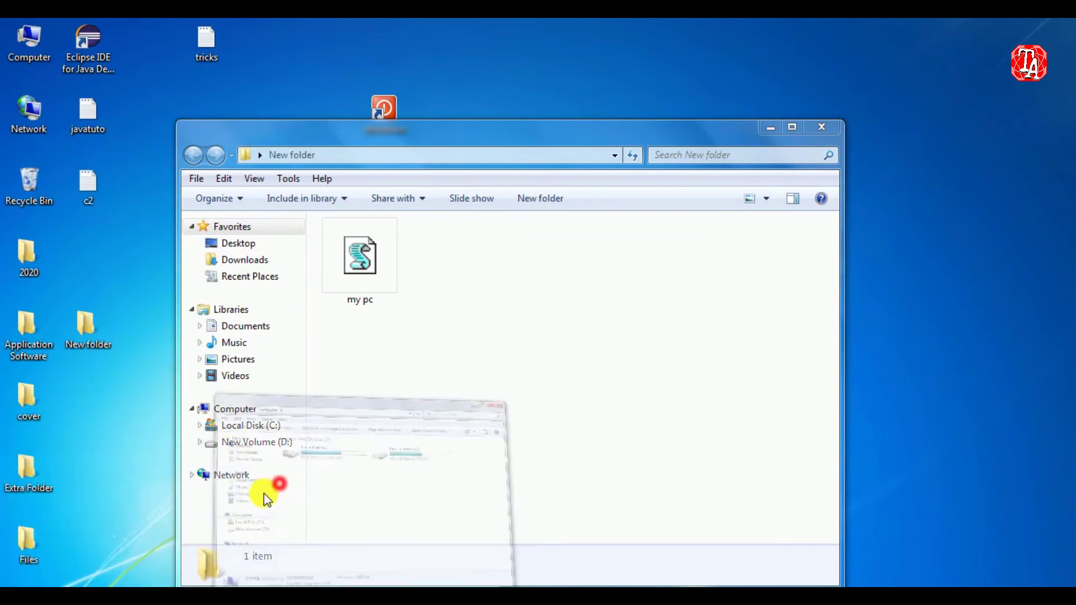
{"action": "left_click", "coordinate": [423, 484]}
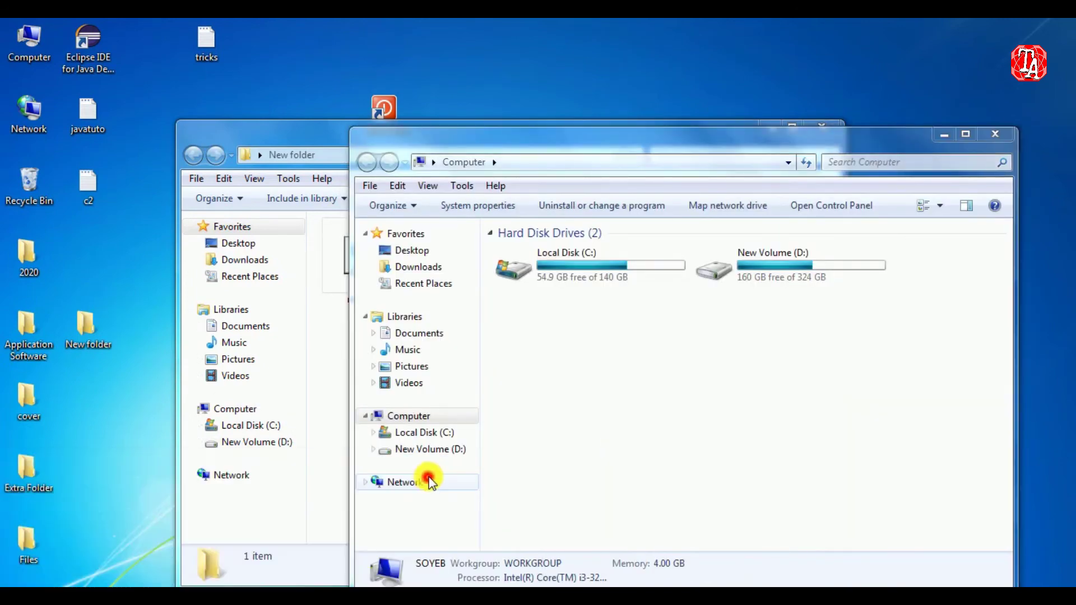
Spread the Network and Computer windows apart over New folder, bring Network to the front and move it upward.
{"action": "left_click_drag", "start_coordinate": [652, 262], "coordinate": [450, 233]}
{"action": "left_click_drag", "start_coordinate": [593, 149], "coordinate": [674, 180]}
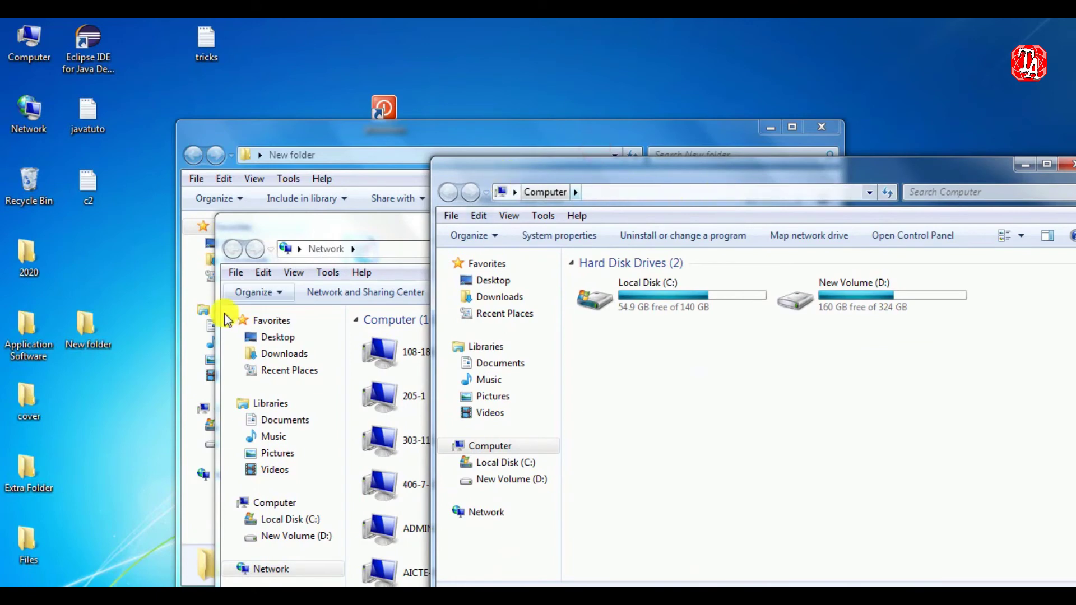
{"action": "left_click", "coordinate": [354, 230]}
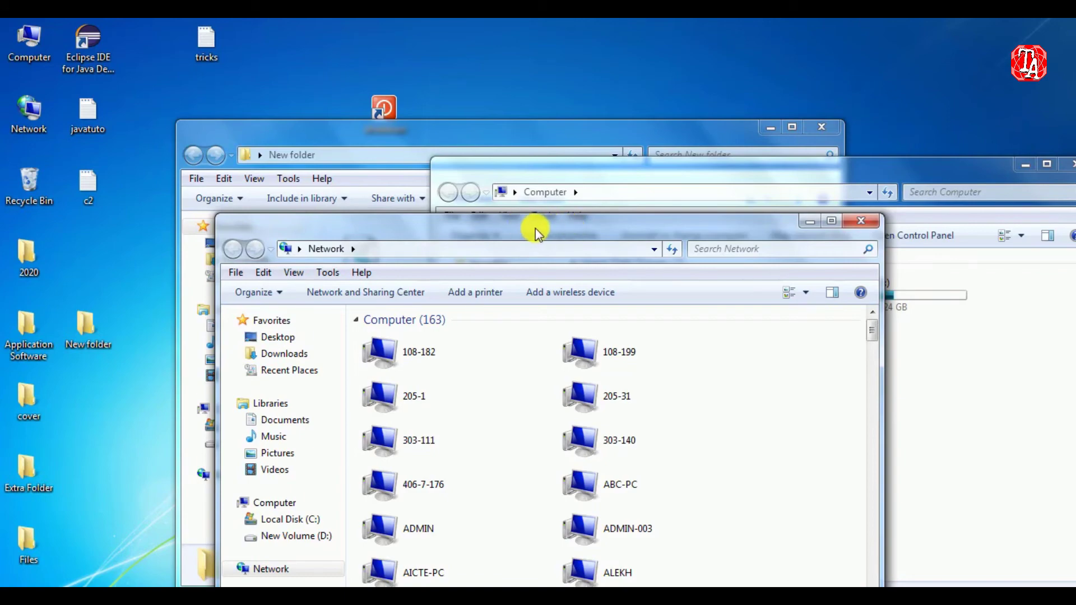
{"action": "left_click_drag", "start_coordinate": [536, 228], "coordinate": [486, 52]}
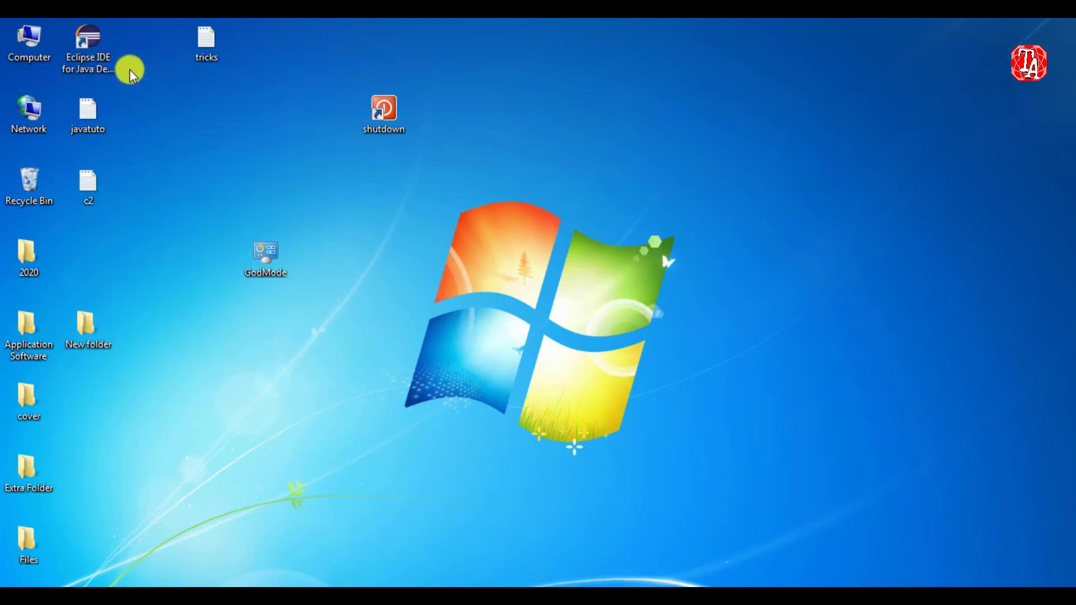
Assign the shortcut key Ctrl + Alt + A to the Eclipse IDE desktop shortcut in its properties and apply the change.
{"action": "right_click", "coordinate": [94, 56]}
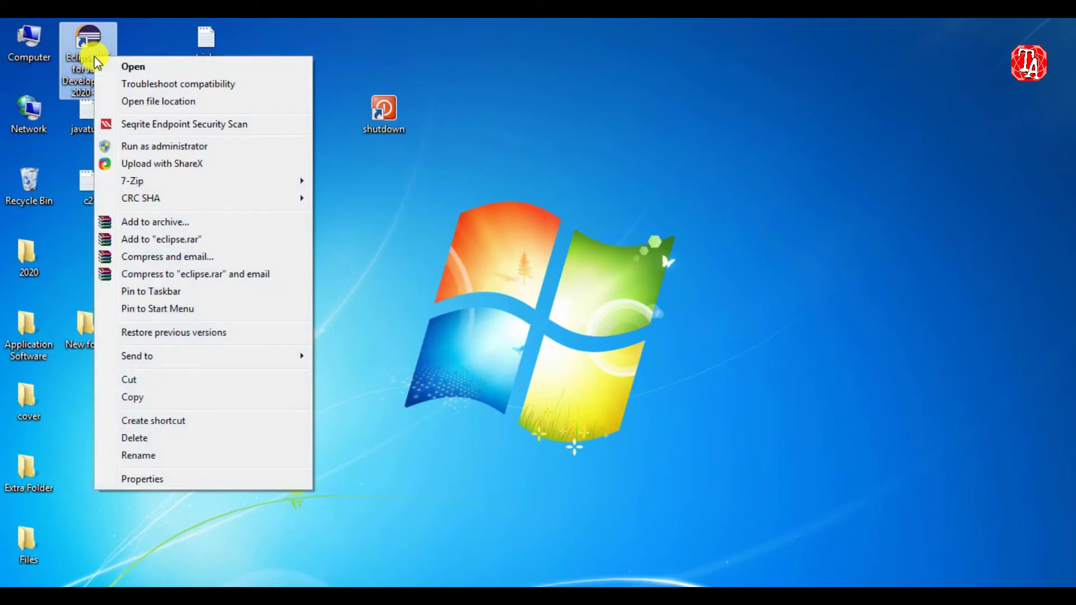
{"action": "left_click", "coordinate": [144, 477]}
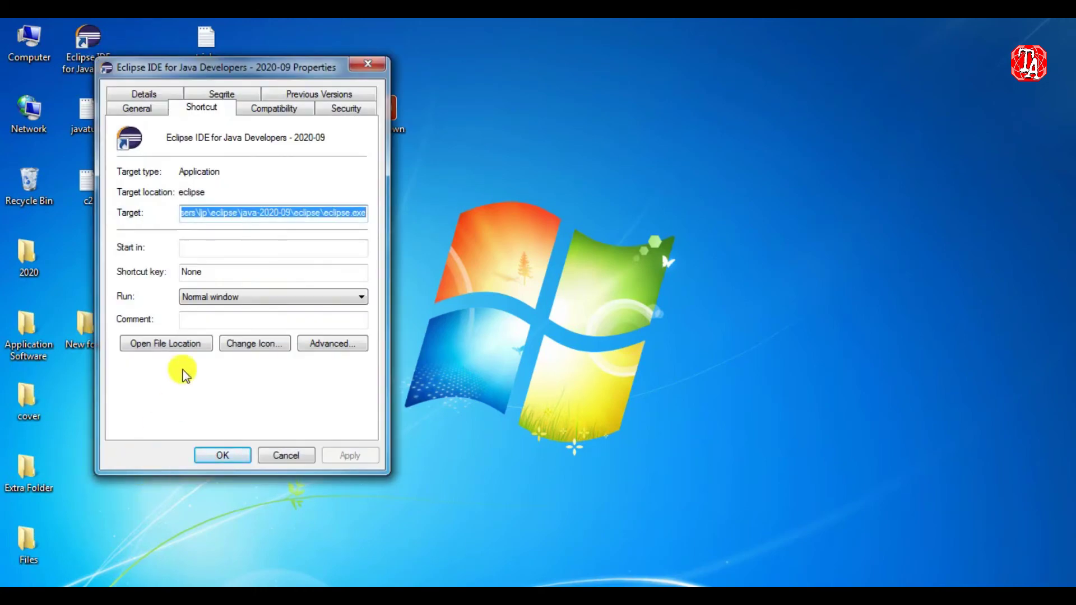
{"action": "left_click", "coordinate": [205, 108]}
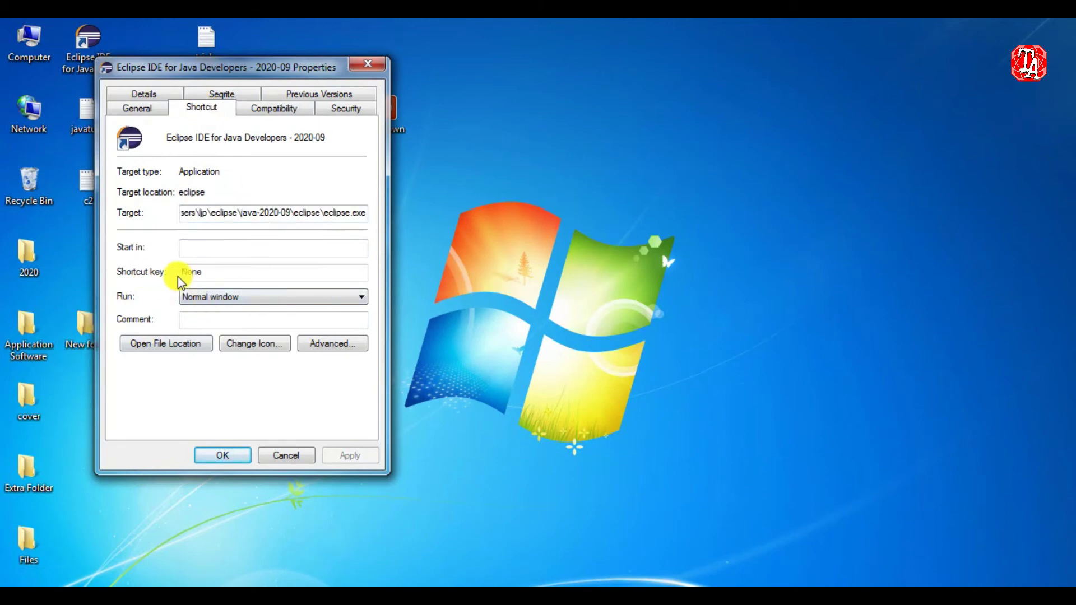
{"action": "left_click", "coordinate": [228, 272]}
{"action": "key", "text": "ctrl+alt+c"}
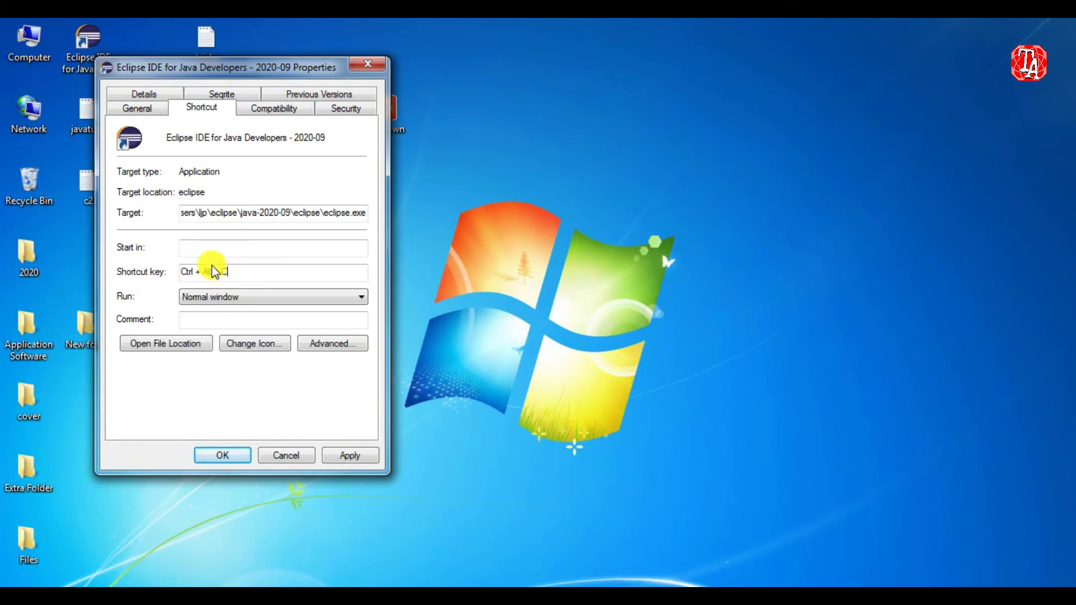
{"action": "key", "text": "BackSpace"}
{"action": "key", "text": "a"}
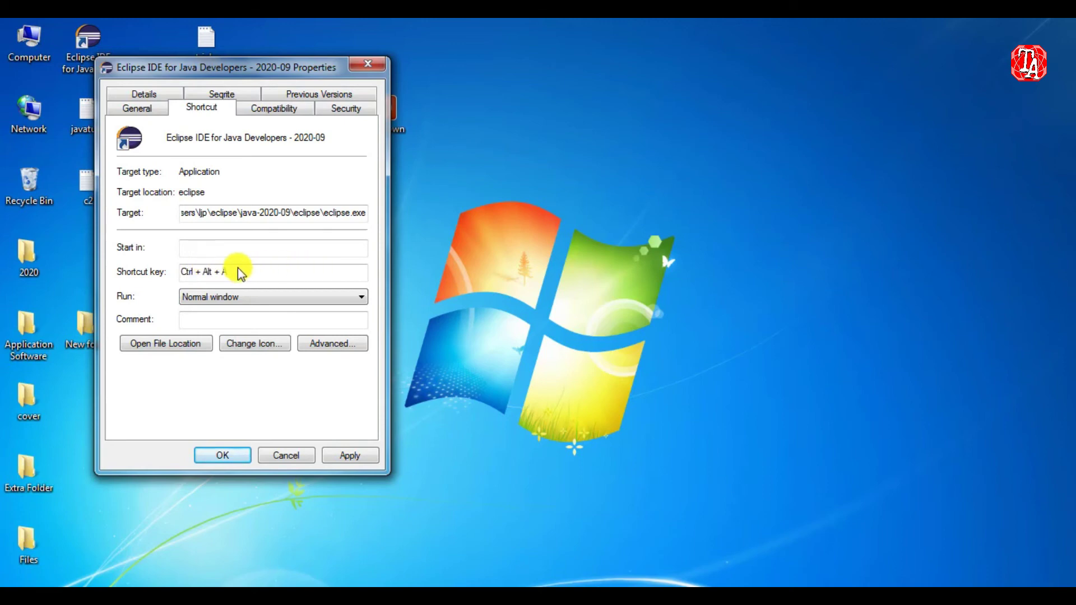
{"action": "left_click", "coordinate": [352, 454]}
{"action": "left_click", "coordinate": [219, 454]}
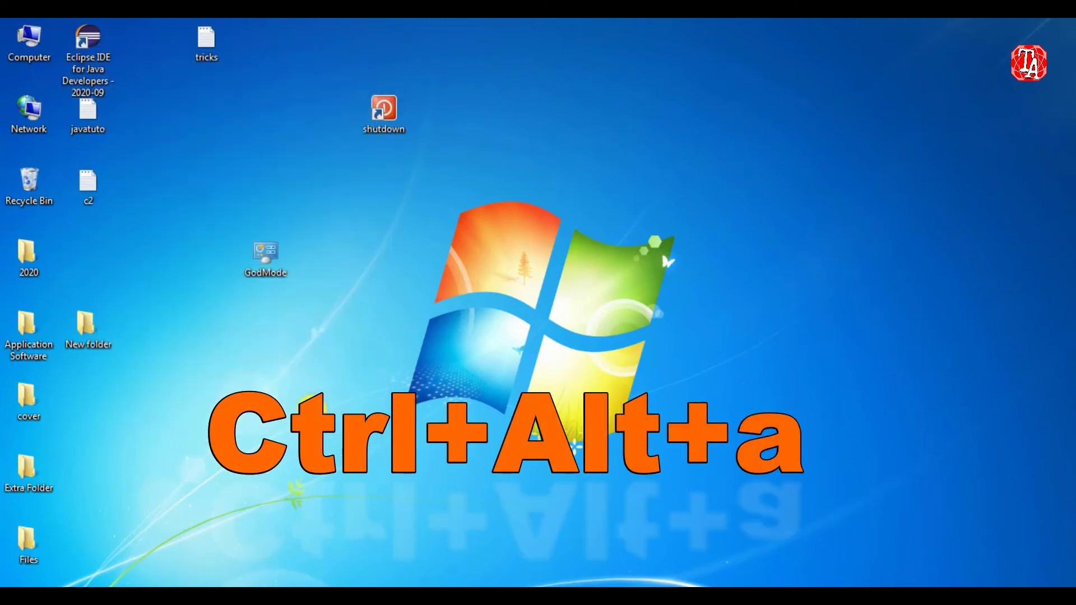
Launch Eclipse IDE with its newly assigned Ctrl + Alt + A shortcut and minimize its window.
{"action": "key", "text": "ctrl+alt+a"}
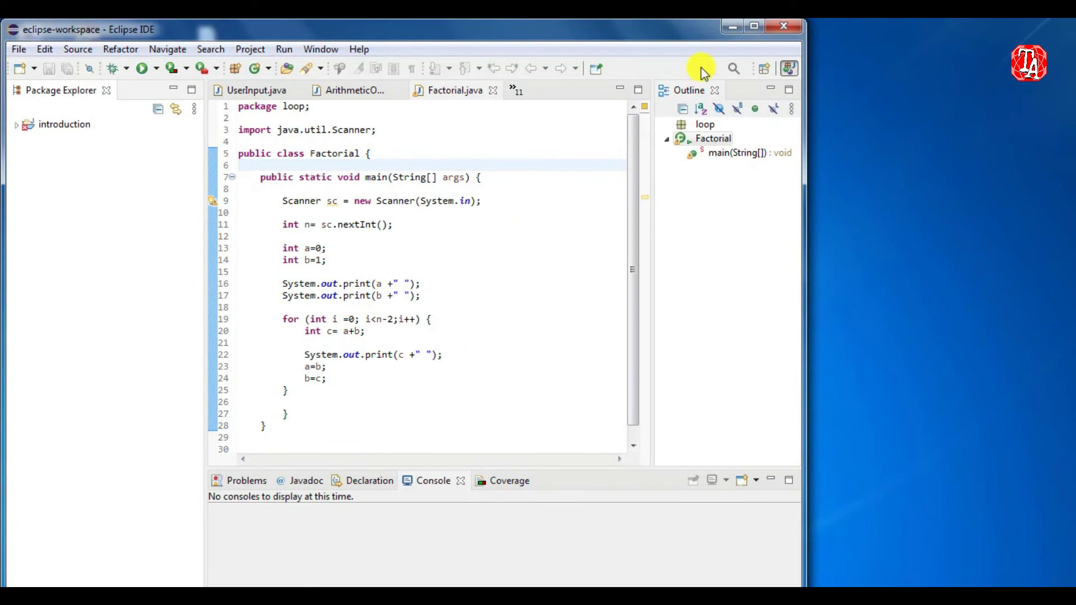
{"action": "left_click", "coordinate": [727, 28]}
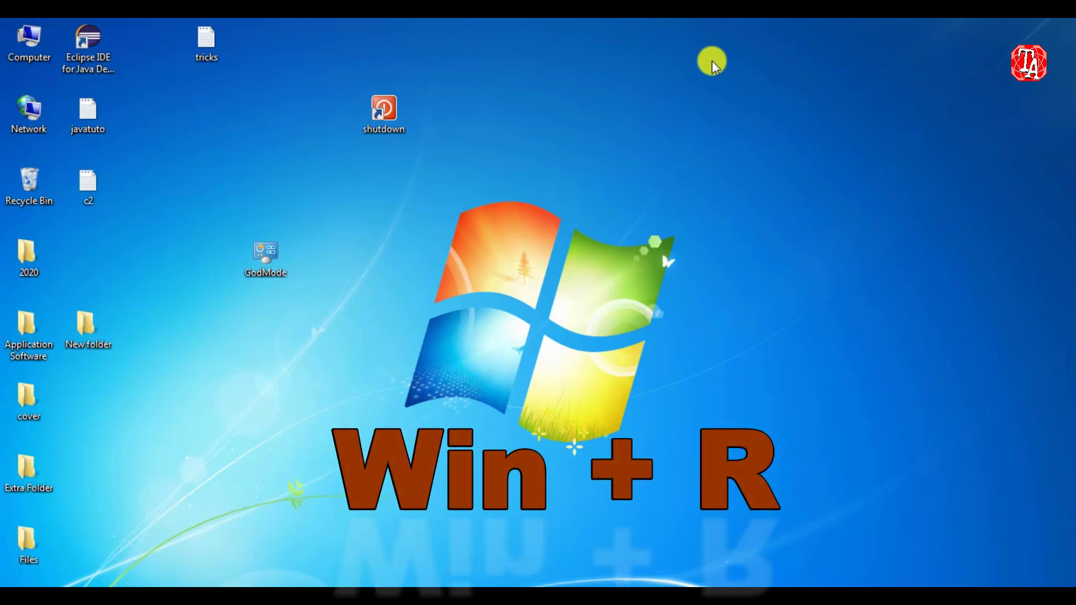
Open a command prompt by running cmd and launch Local Users and Groups with the lusrmgr command.
{"action": "key", "text": "super+r"}
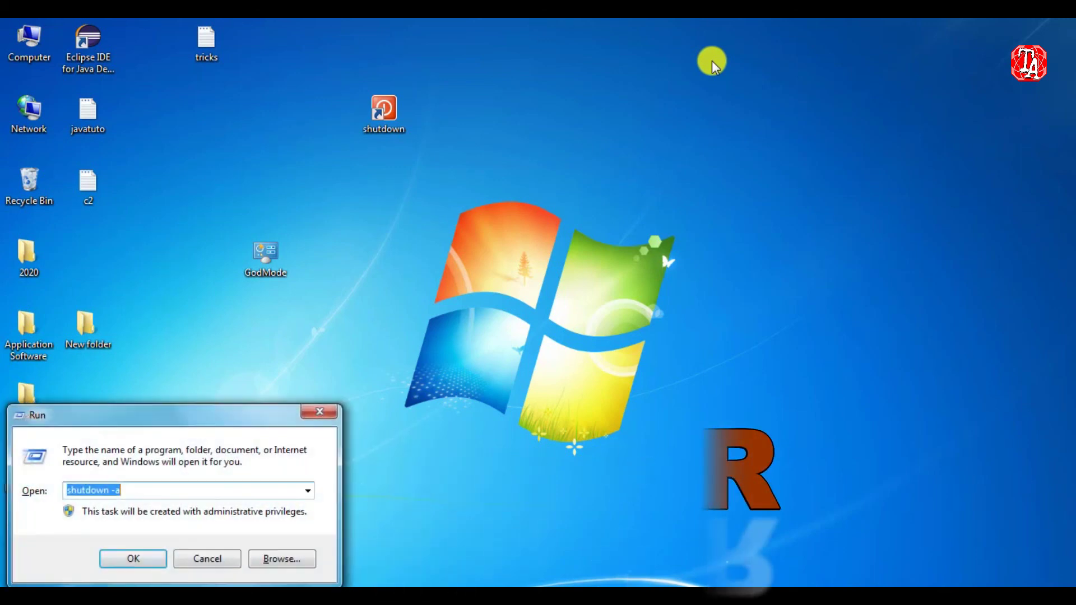
{"action": "type", "text": "cmd"}
{"action": "key", "text": "Return"}
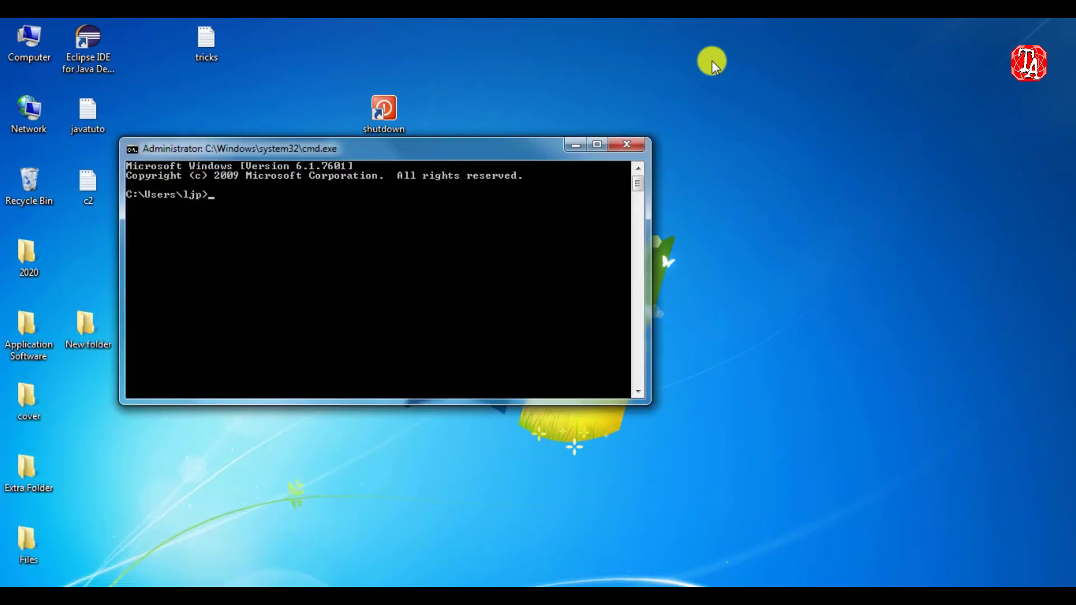
{"action": "type", "text": "lusrmgr"}
{"action": "key", "text": "Return"}
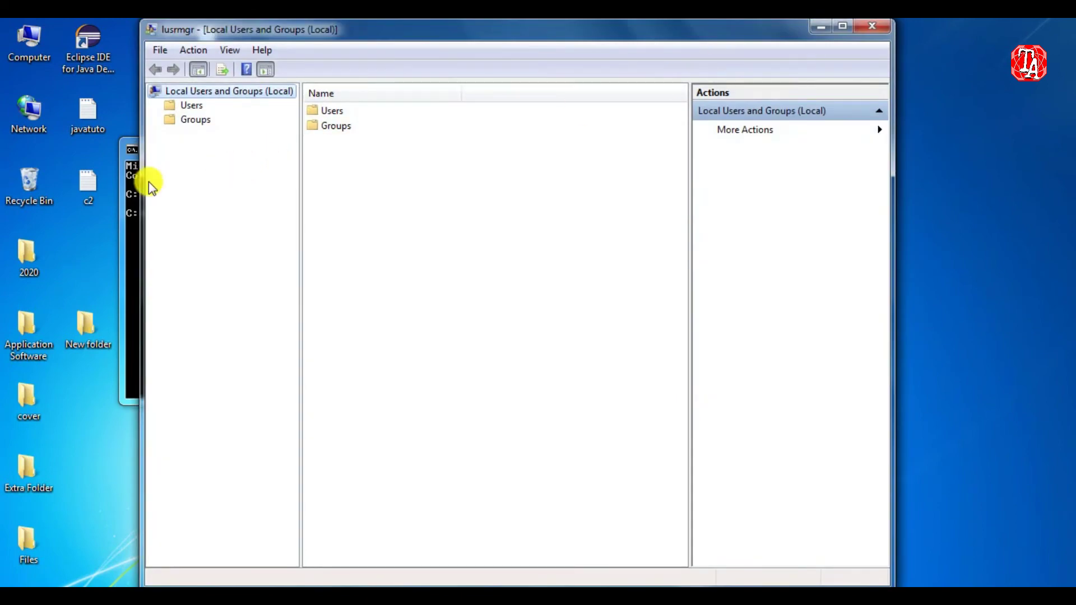
Start resetting the logged-in user's password in the local Users list, proceed past the warning and move the password dialog aside.
{"action": "left_click", "coordinate": [202, 105]}
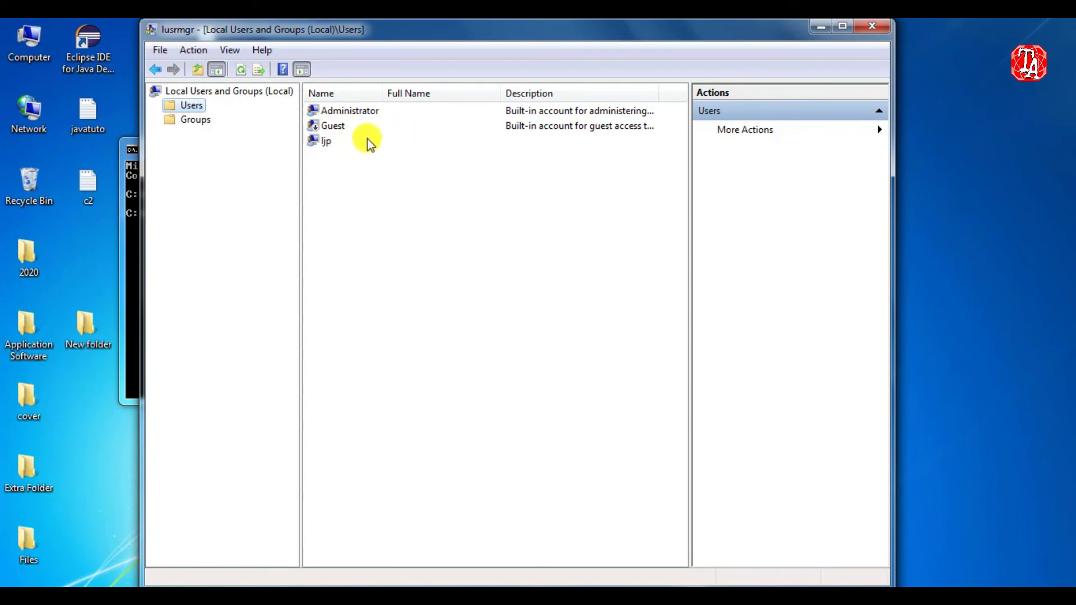
{"action": "left_click", "coordinate": [334, 141]}
{"action": "right_click", "coordinate": [334, 141]}
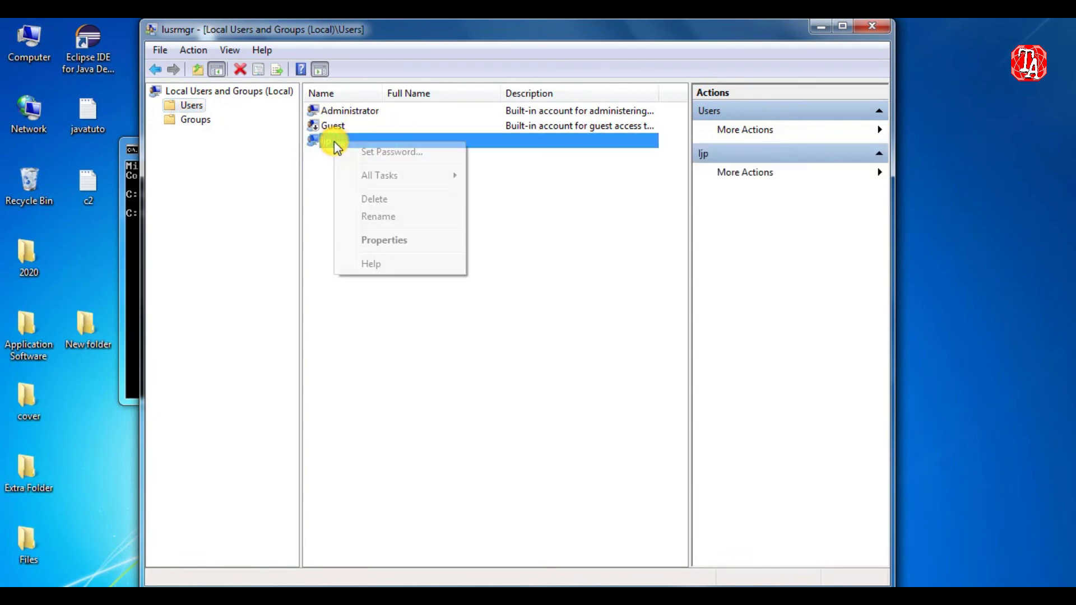
{"action": "left_click", "coordinate": [378, 152]}
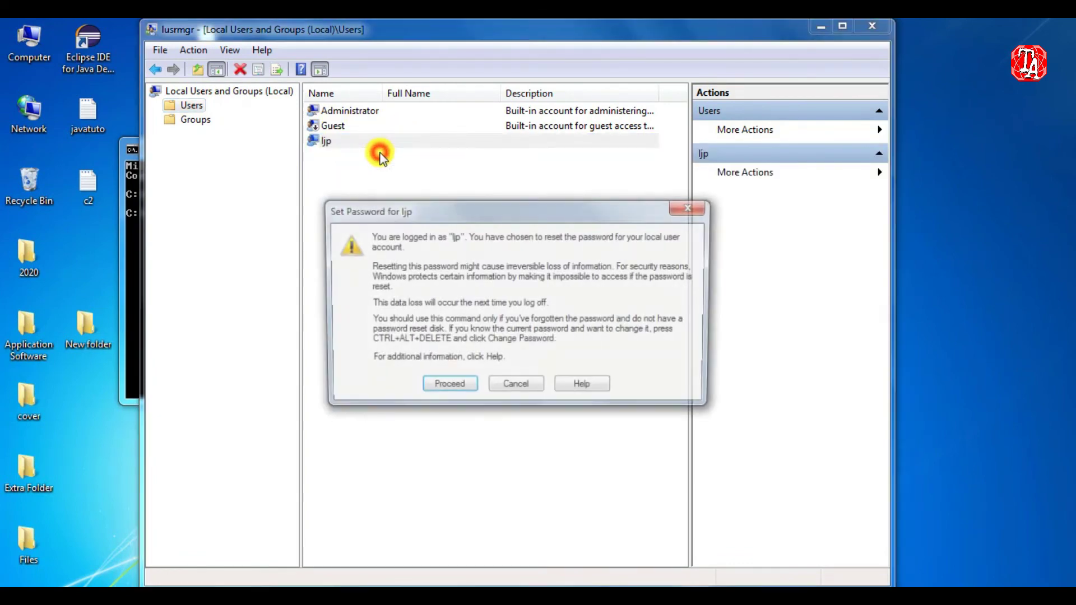
{"action": "left_click", "coordinate": [451, 392]}
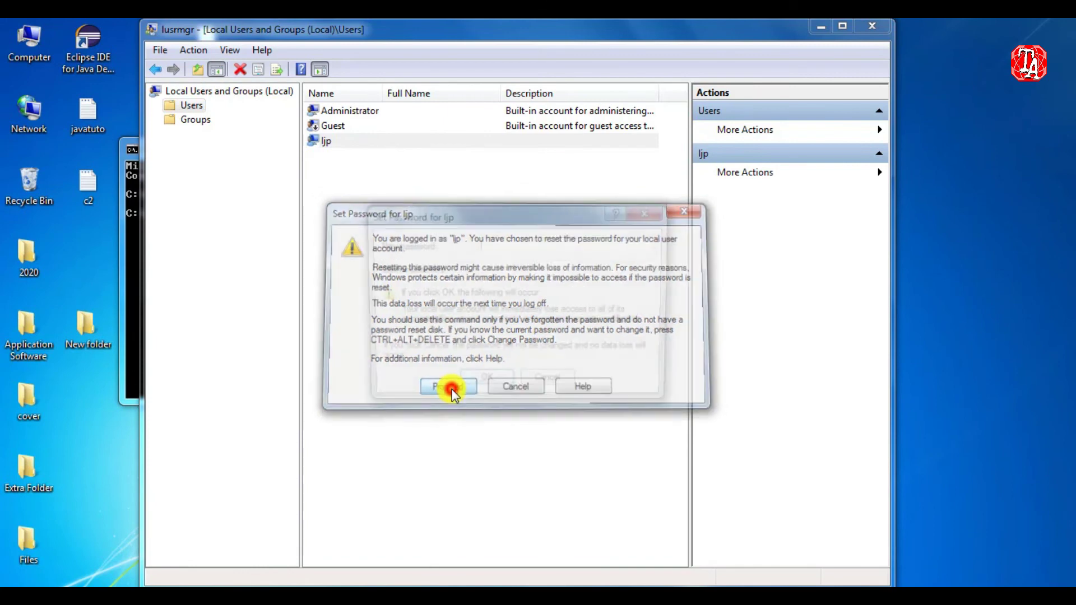
{"action": "left_click_drag", "start_coordinate": [497, 210], "coordinate": [389, 149]}
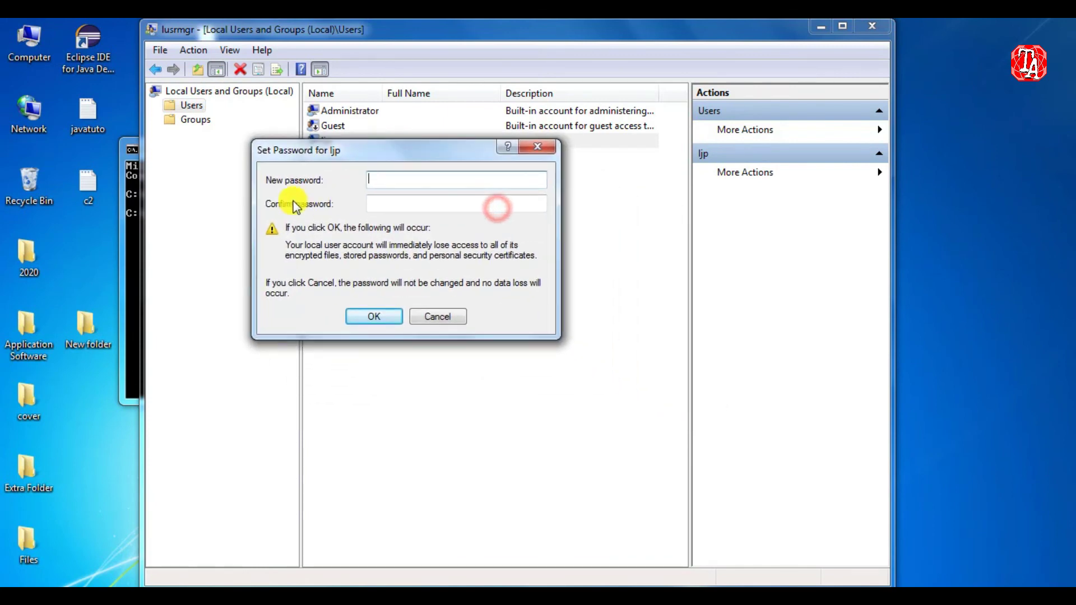